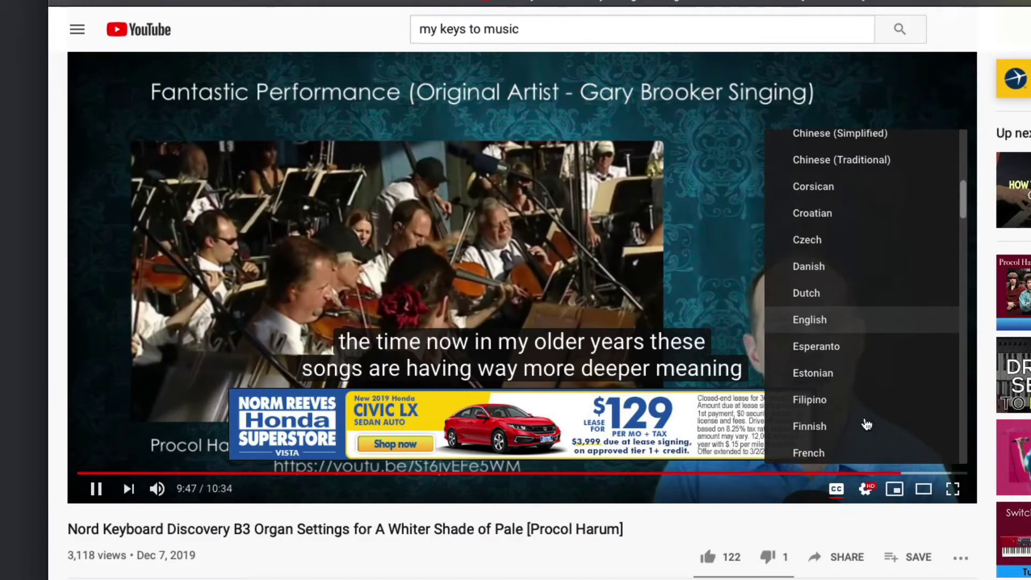
{"action": "scroll", "coordinate": [865, 424], "scroll_direction": "down", "scroll_amount": 2}
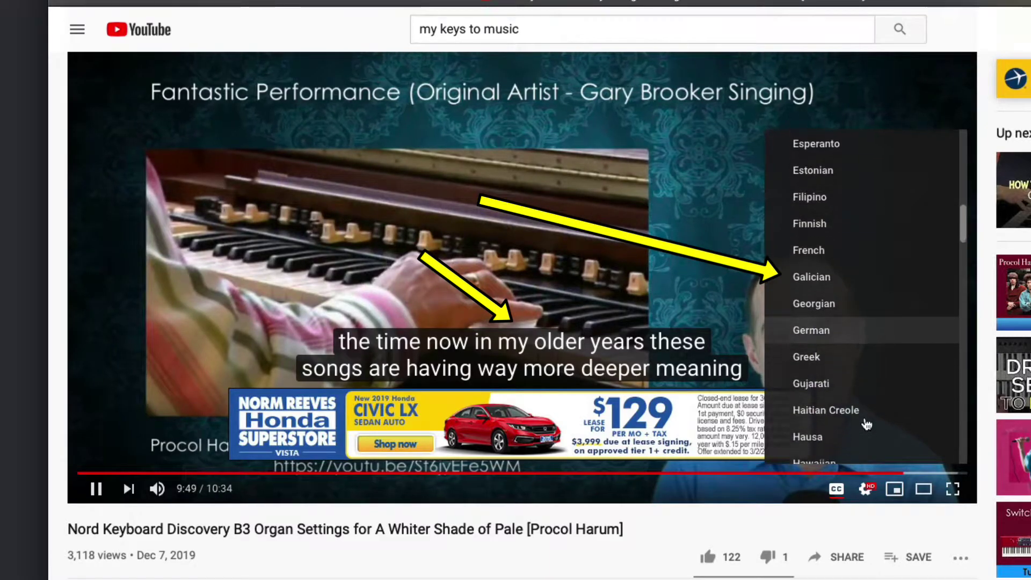
- Scroll down through Thinkific's admin Video library listing
{"action": "scroll", "coordinate": [866, 424], "scroll_direction": "down", "scroll_amount": 1}
{"action": "scroll", "coordinate": [867, 424], "scroll_direction": "down", "scroll_amount": 3}
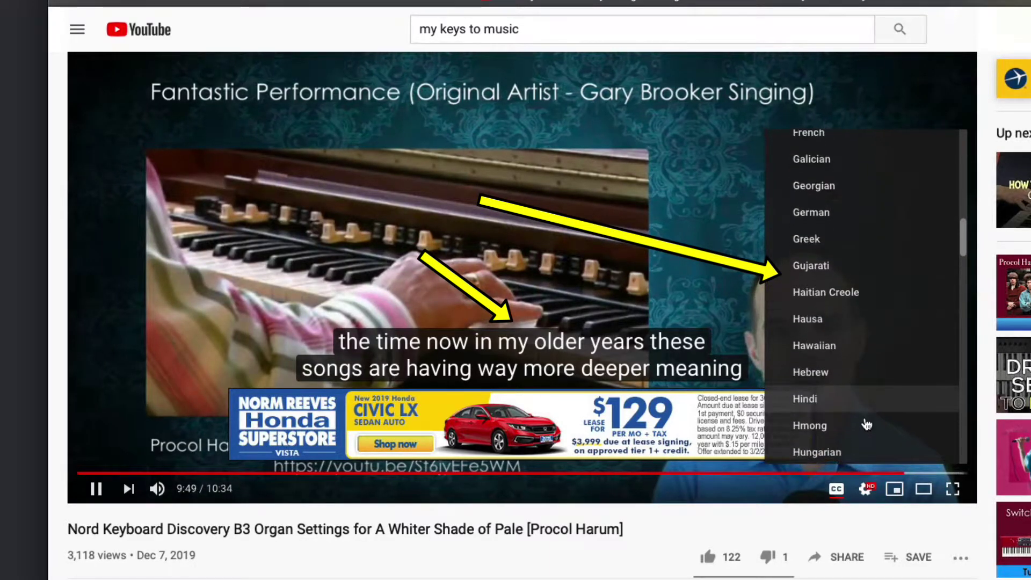
{"action": "scroll", "coordinate": [866, 424], "scroll_direction": "down", "scroll_amount": 5}
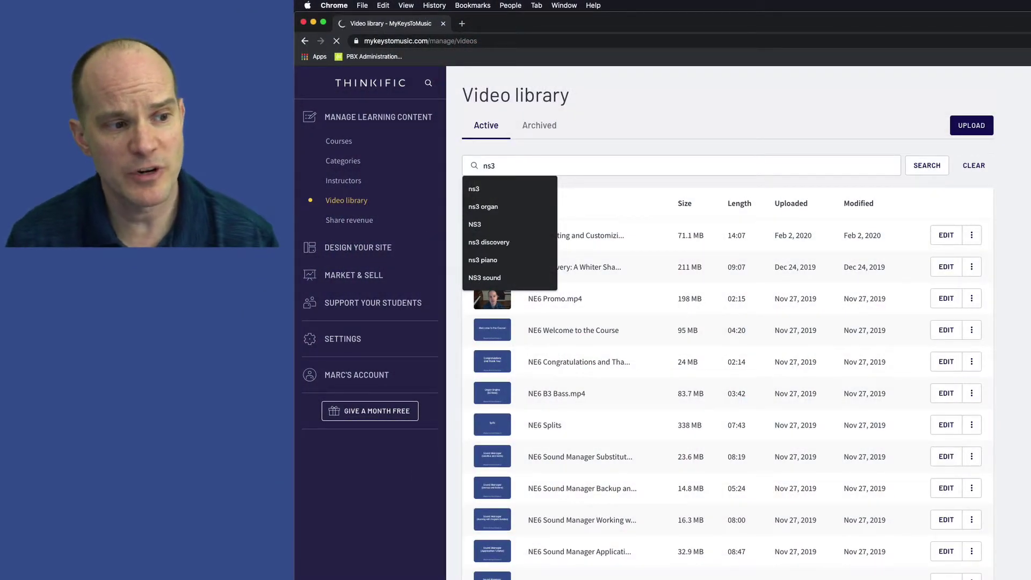
- Run the ns3 search and scroll to the 02:07 NS3 Promo row in the results
{"action": "key", "text": "Return"}
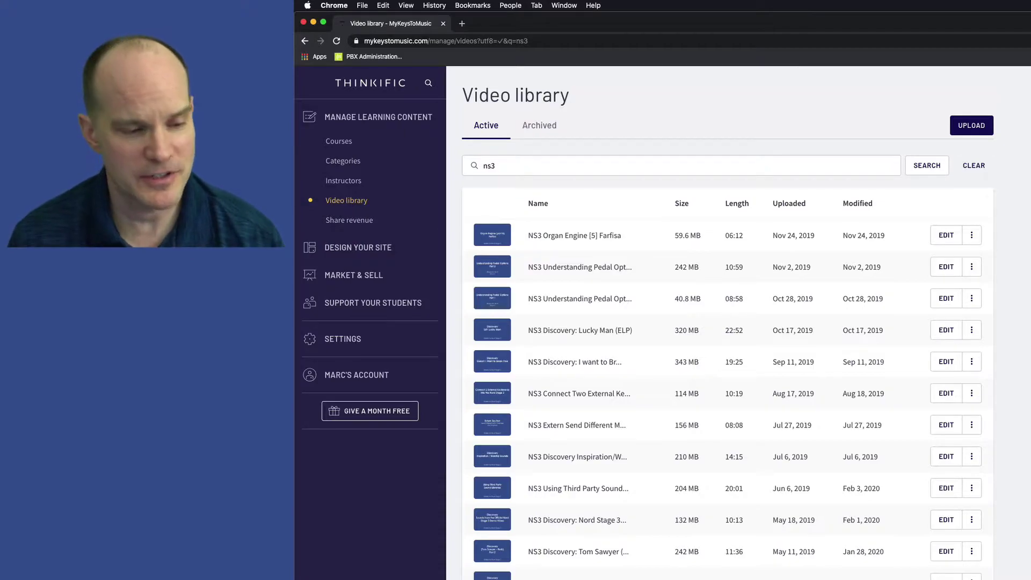
{"action": "scroll", "coordinate": [727, 322], "scroll_direction": "down", "scroll_amount": 1}
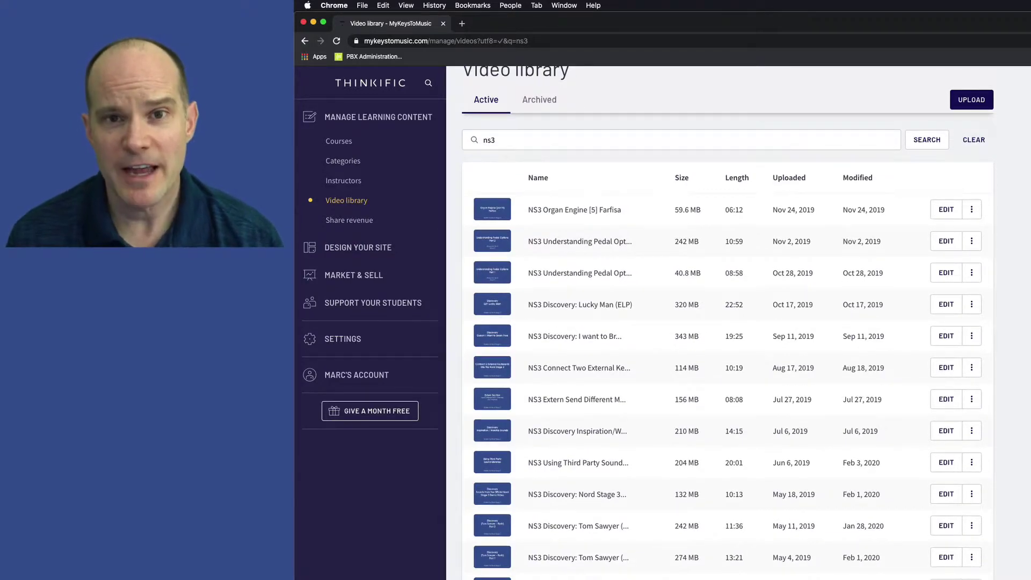
{"action": "scroll", "coordinate": [727, 322], "scroll_direction": "up", "scroll_amount": 1}
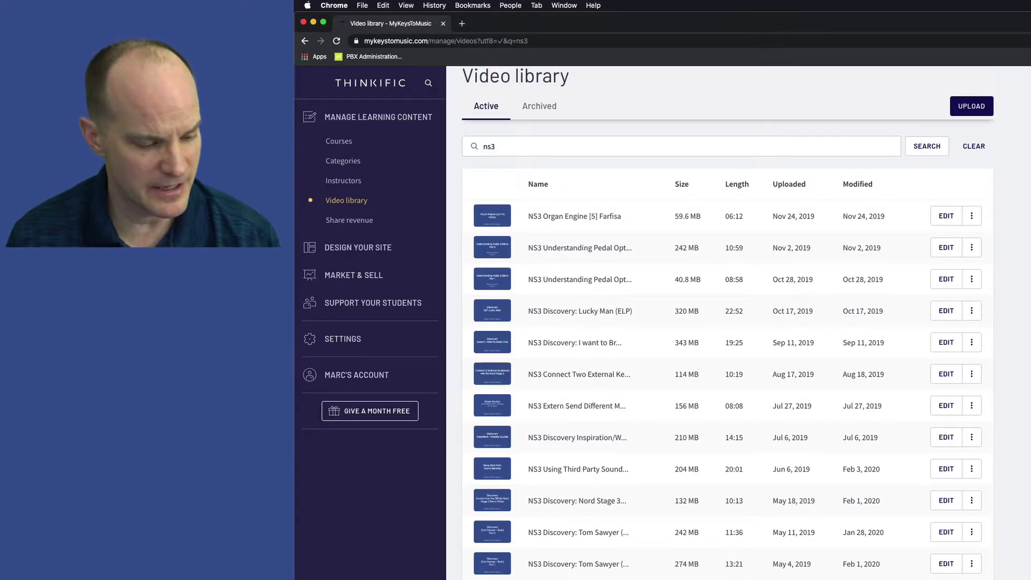
{"action": "scroll", "coordinate": [727, 322], "scroll_direction": "up", "scroll_amount": 1}
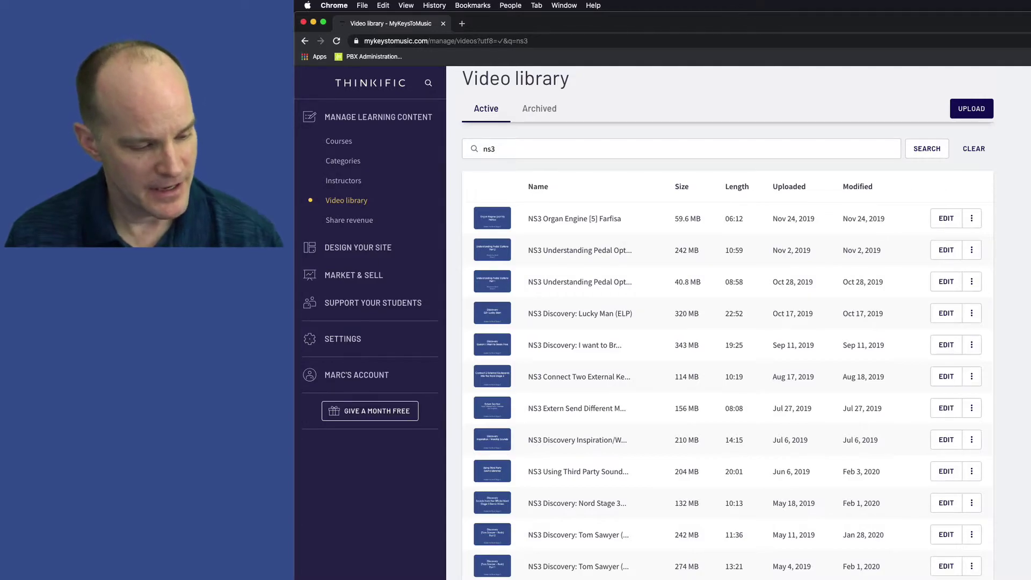
{"action": "scroll", "coordinate": [556, 322], "scroll_direction": "down", "scroll_amount": 10}
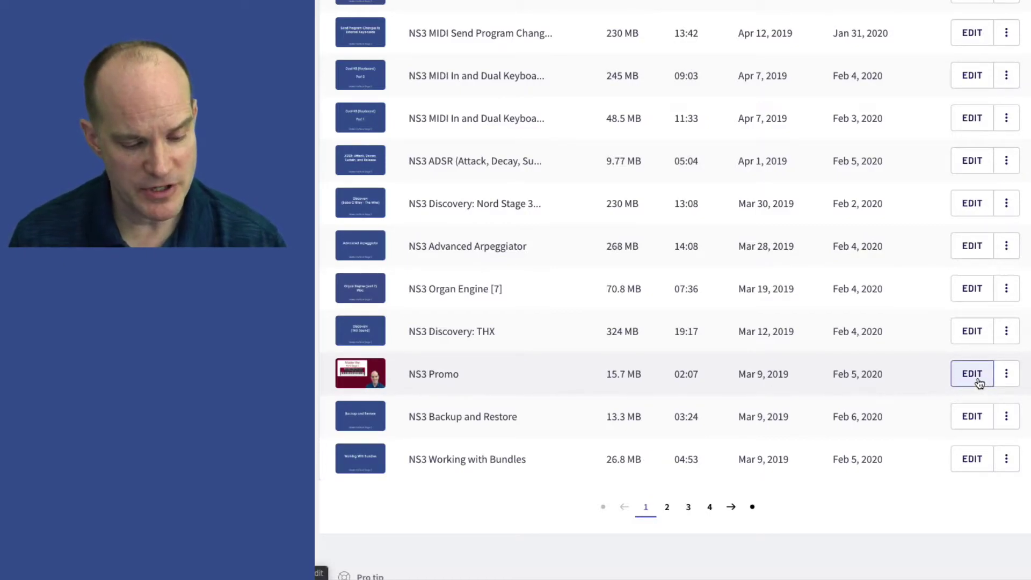
- Open the NS3 Promo video for editing and view its settings page with the empty Captions section
{"action": "left_click", "coordinate": [979, 382]}
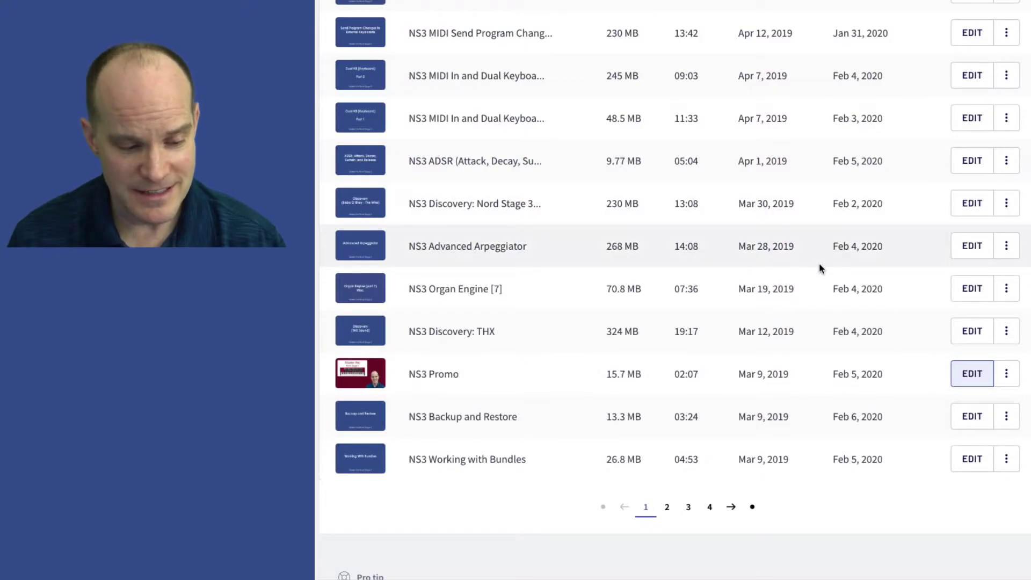
{"action": "scroll", "coordinate": [817, 260], "scroll_direction": "up", "scroll_amount": 15}
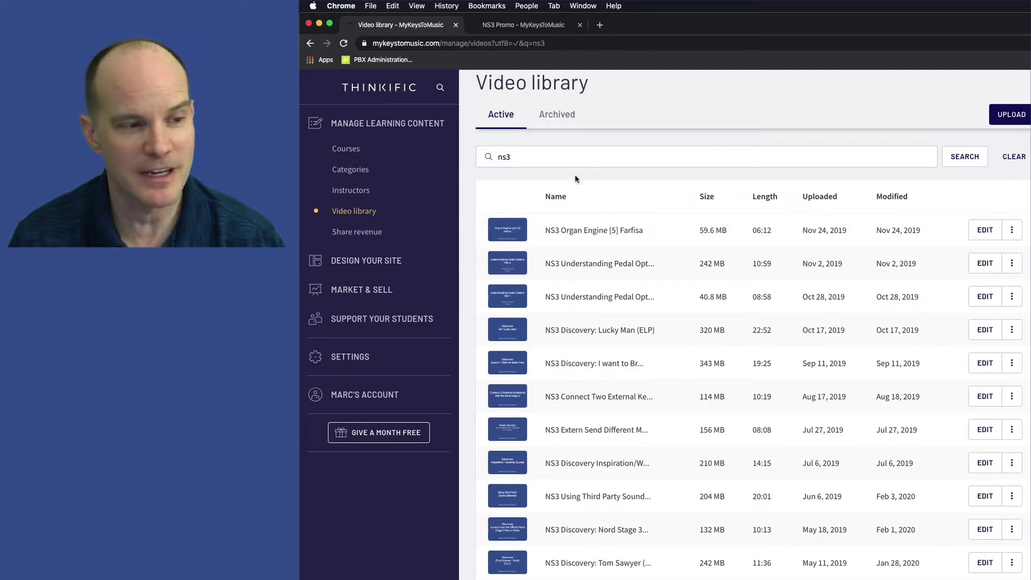
{"action": "scroll", "coordinate": [540, 189], "scroll_direction": "down", "scroll_amount": 1}
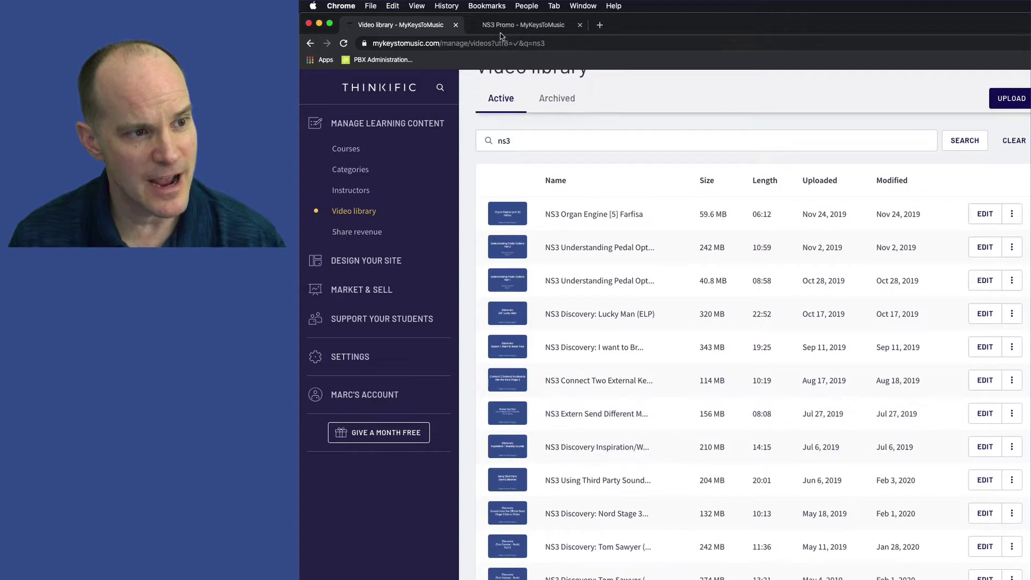
{"action": "left_click", "coordinate": [529, 31]}
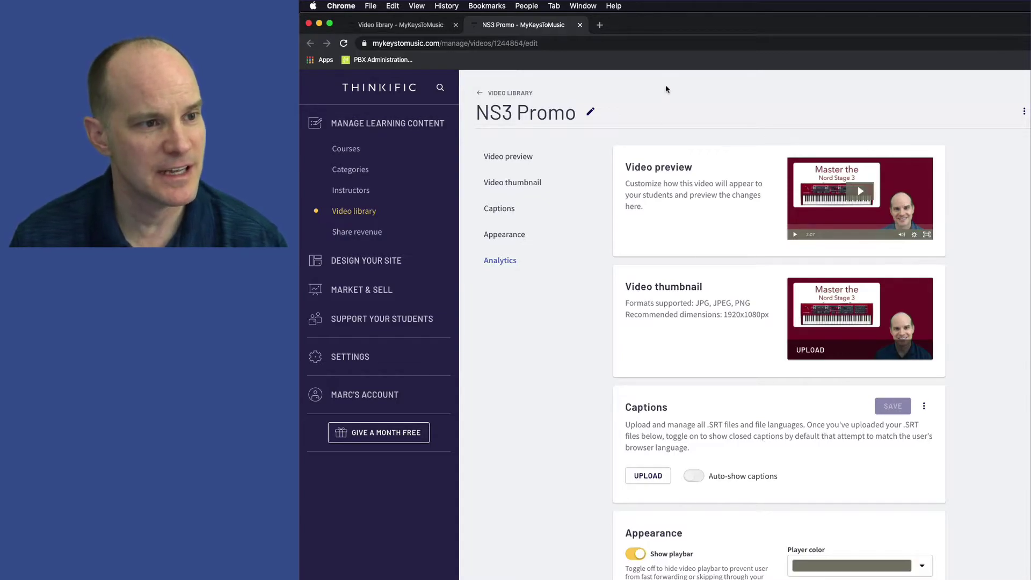
- Load rev.com in a new tab and sign in using the saved 1Password login
{"action": "left_click", "coordinate": [599, 25]}
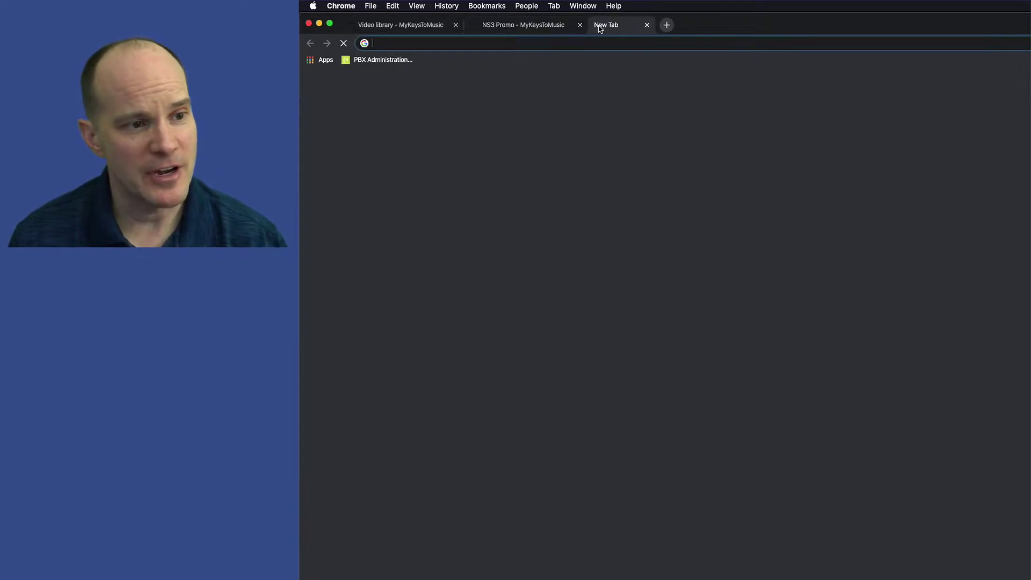
{"action": "type", "text": "rev.com"}
{"action": "key", "text": "Return"}
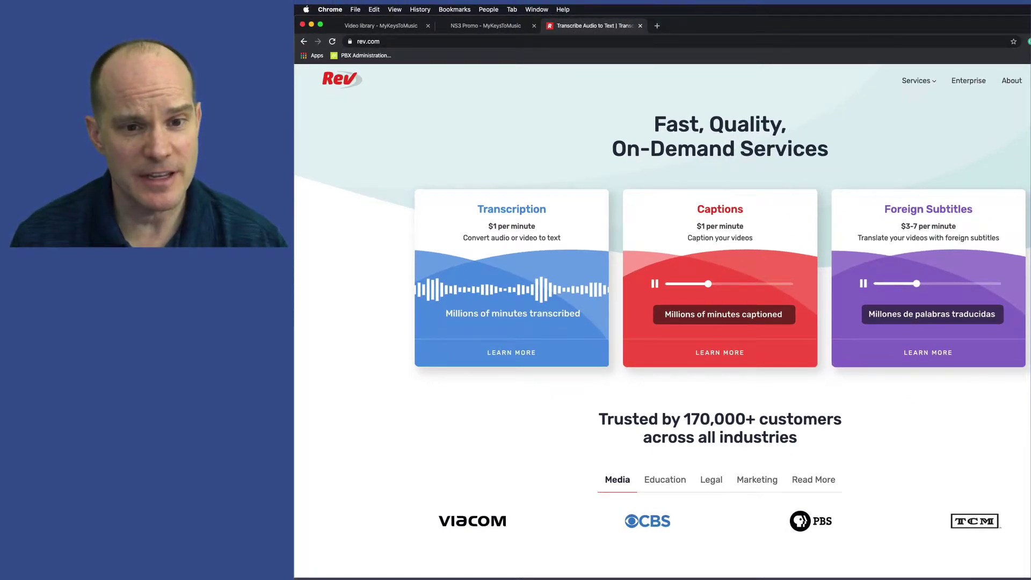
{"action": "left_click", "coordinate": [930, 101]}
{"action": "right_click", "coordinate": [590, 151]}
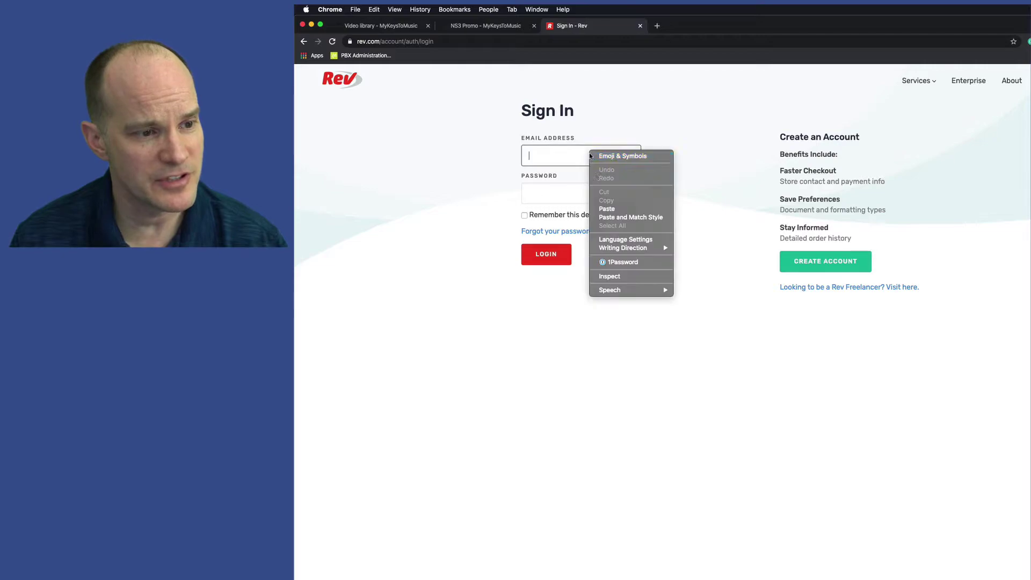
{"action": "left_click", "coordinate": [633, 262]}
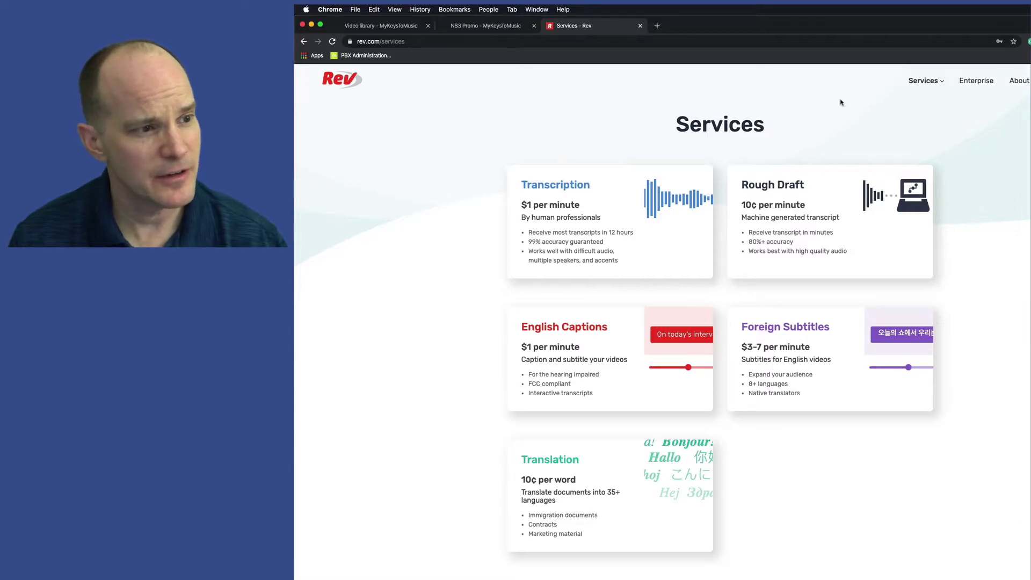
- Go to My Files and start a new Captions order from Place New Order
{"action": "left_click", "coordinate": [978, 77]}
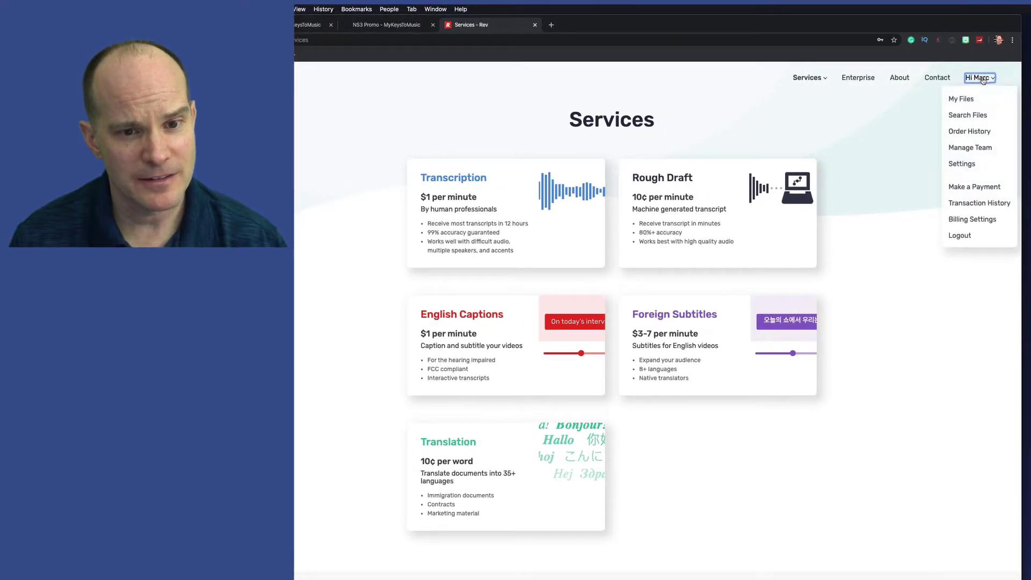
{"action": "left_click", "coordinate": [964, 120]}
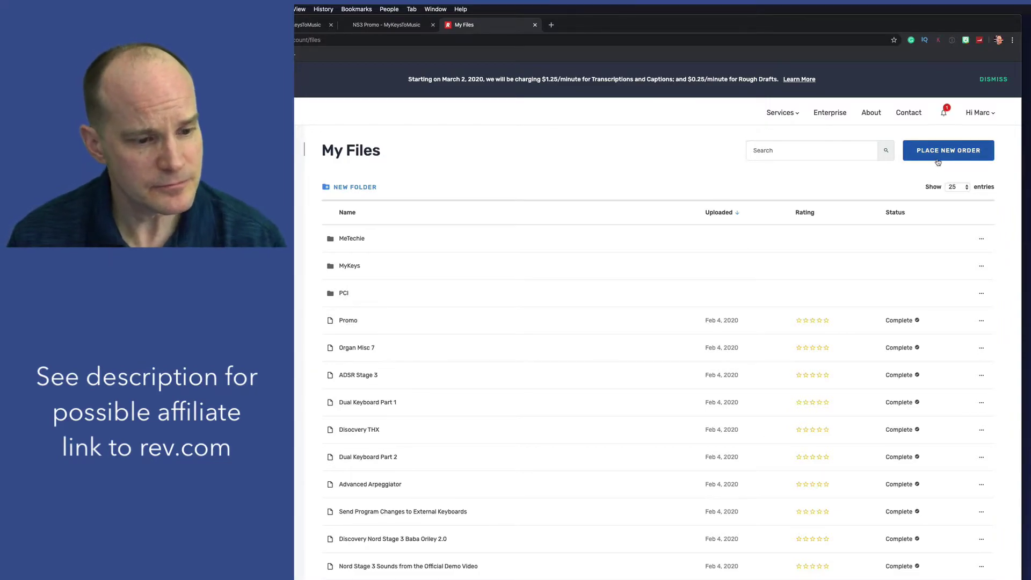
{"action": "left_click", "coordinate": [943, 153]}
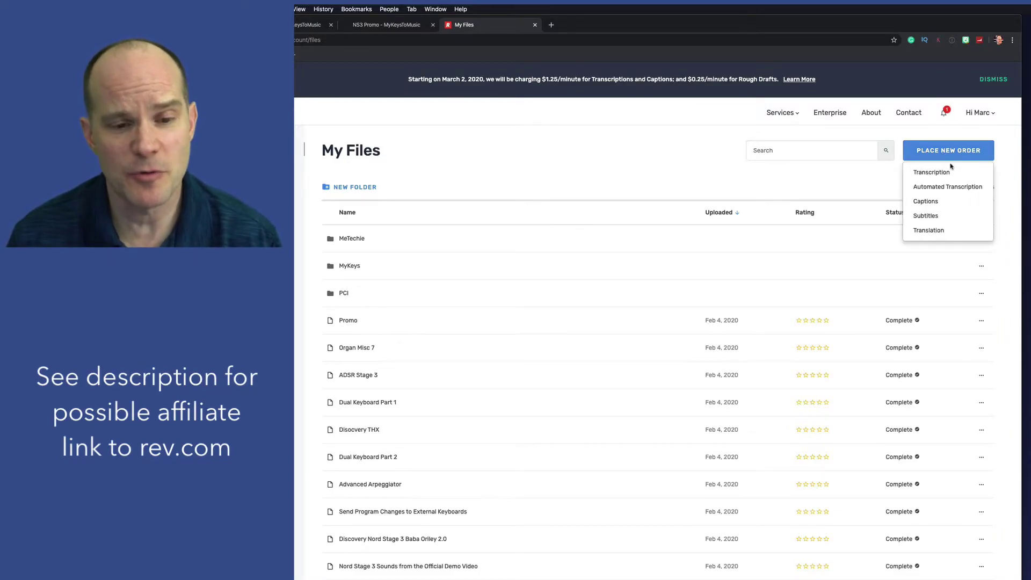
{"action": "left_click", "coordinate": [931, 203]}
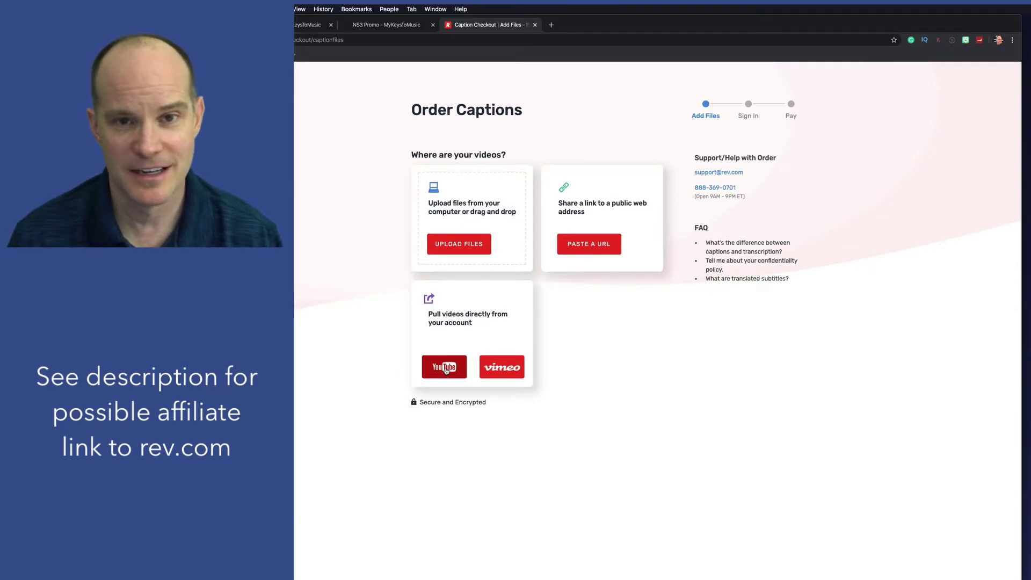
{"action": "left_click", "coordinate": [445, 370]}
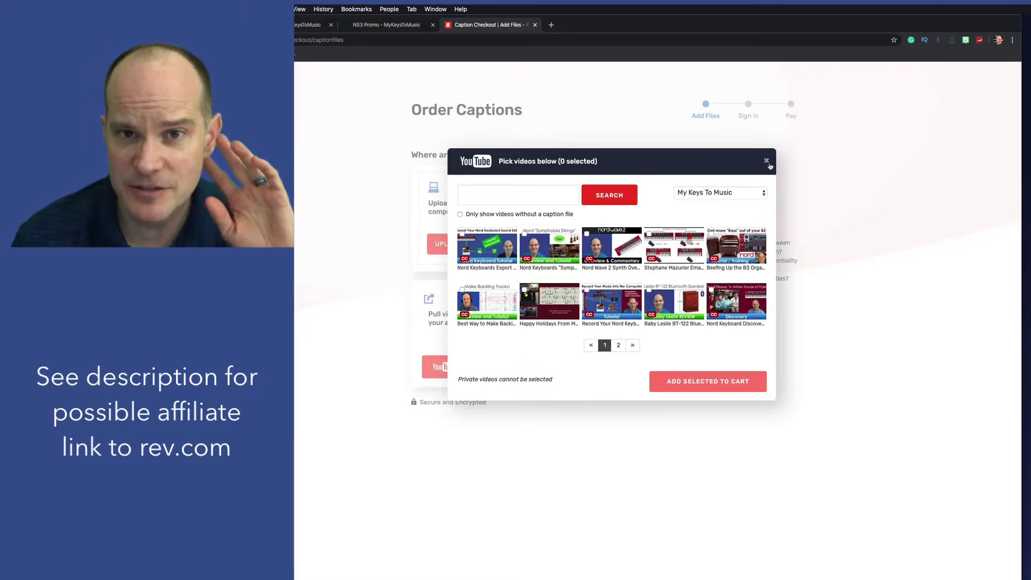
{"action": "left_click", "coordinate": [769, 164]}
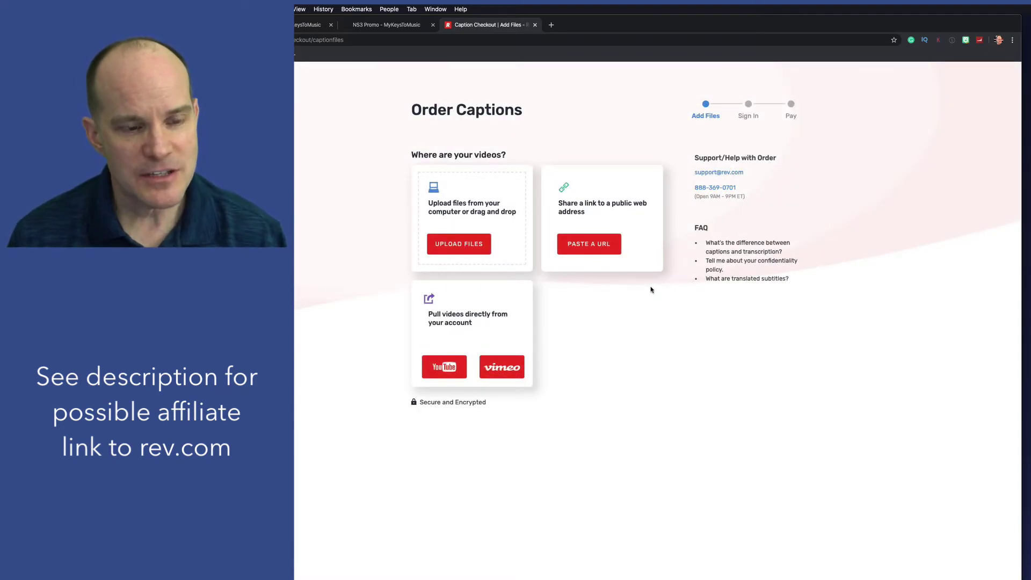
- Return to My Files and start an Automated Transcription order instead
{"action": "key", "text": "super+bracketleft"}
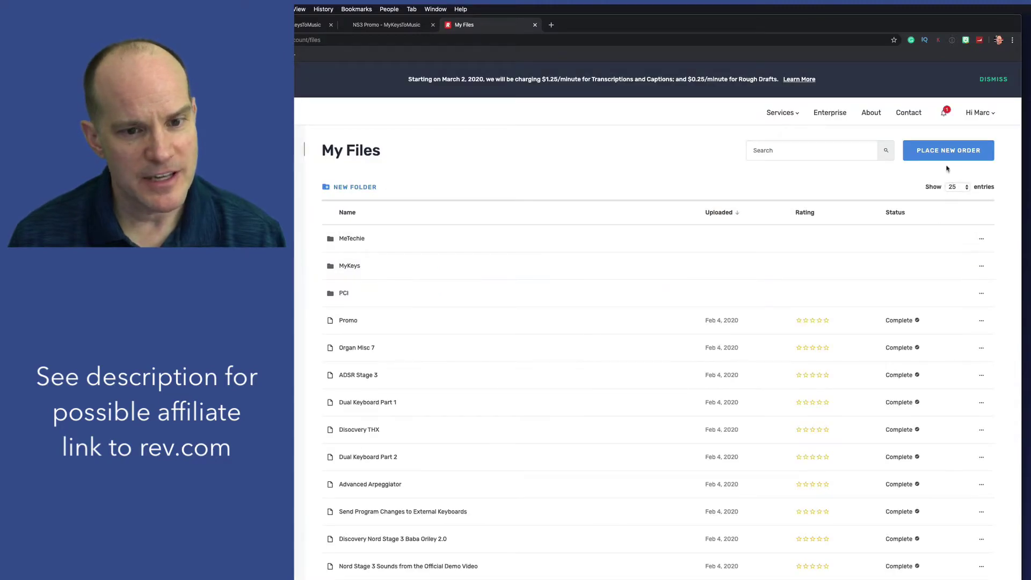
{"action": "left_click", "coordinate": [945, 152]}
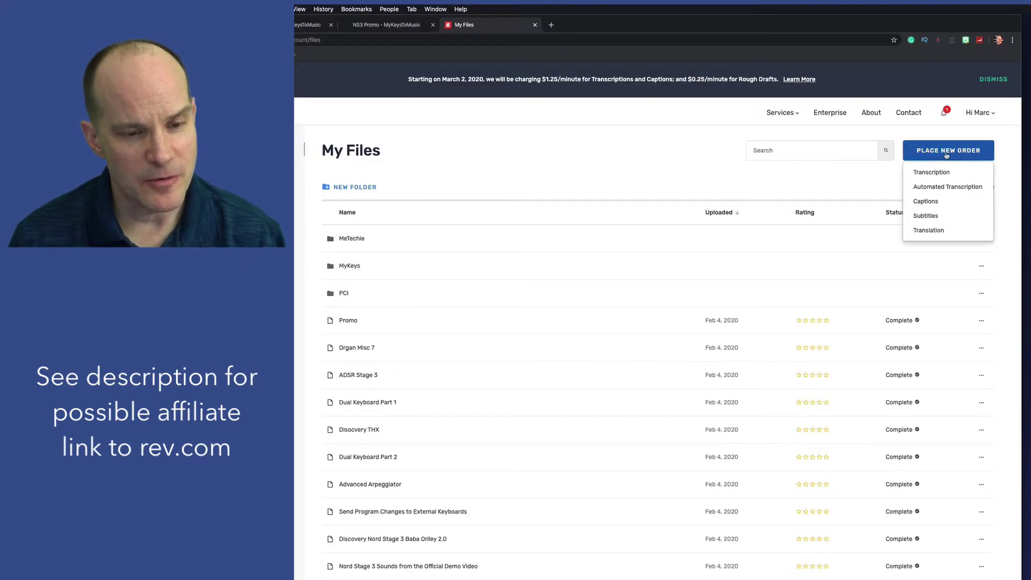
{"action": "left_click", "coordinate": [954, 191]}
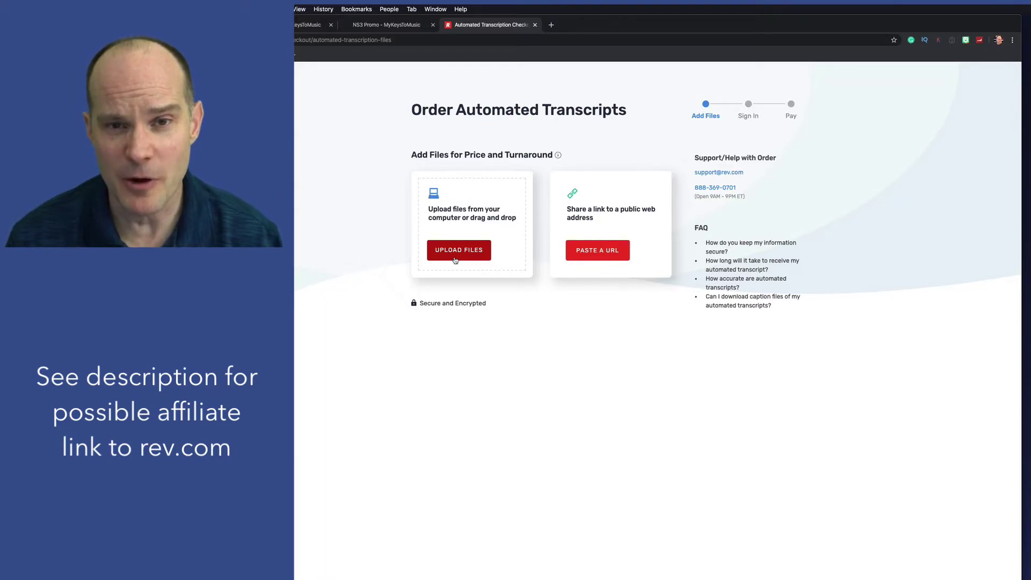
- Begin choosing a video file to upload, then go back to the My Files list
{"action": "left_click", "coordinate": [454, 259]}
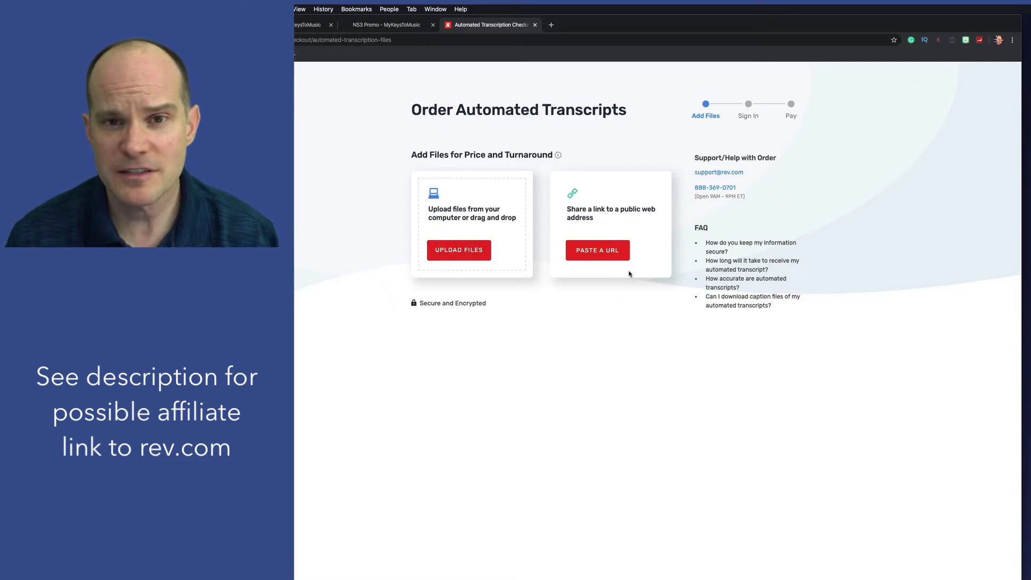
{"action": "key", "text": "super+bracketleft"}
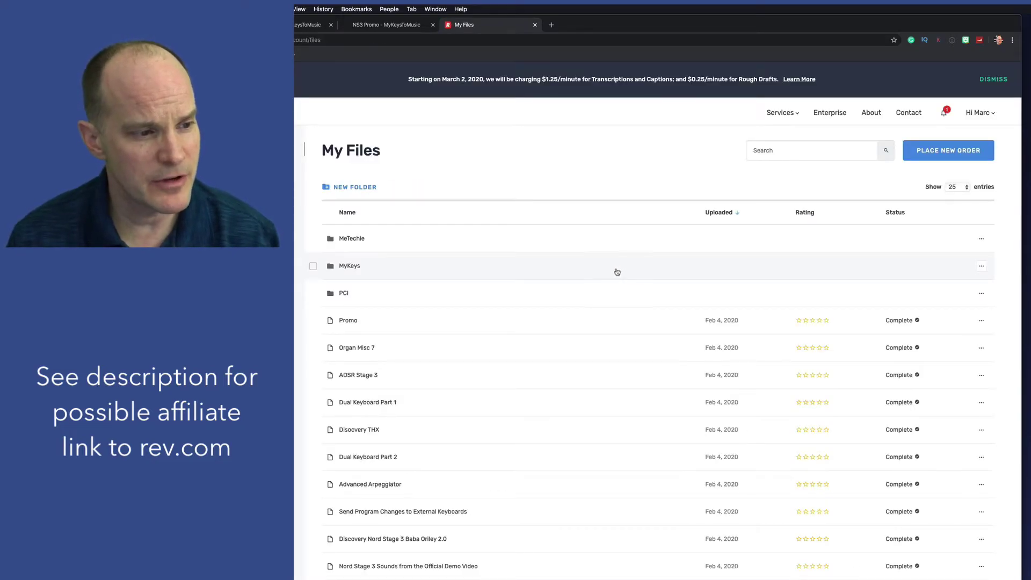
{"action": "scroll", "coordinate": [563, 294], "scroll_direction": "down", "scroll_amount": 1}
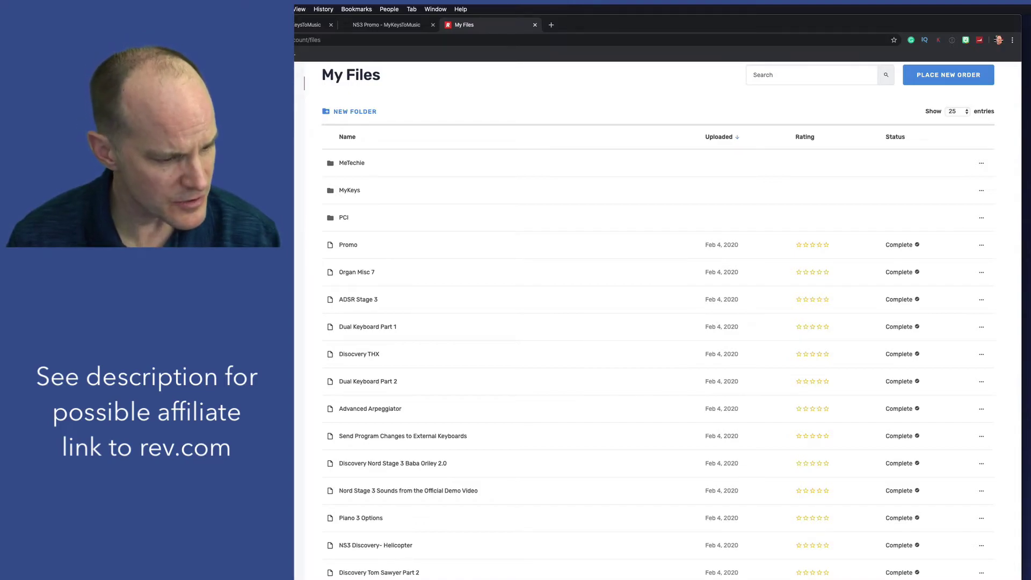
- Open the Promo transcript and scrub its video to 00:49, 01:31 and back near the start
{"action": "left_click", "coordinate": [349, 246]}
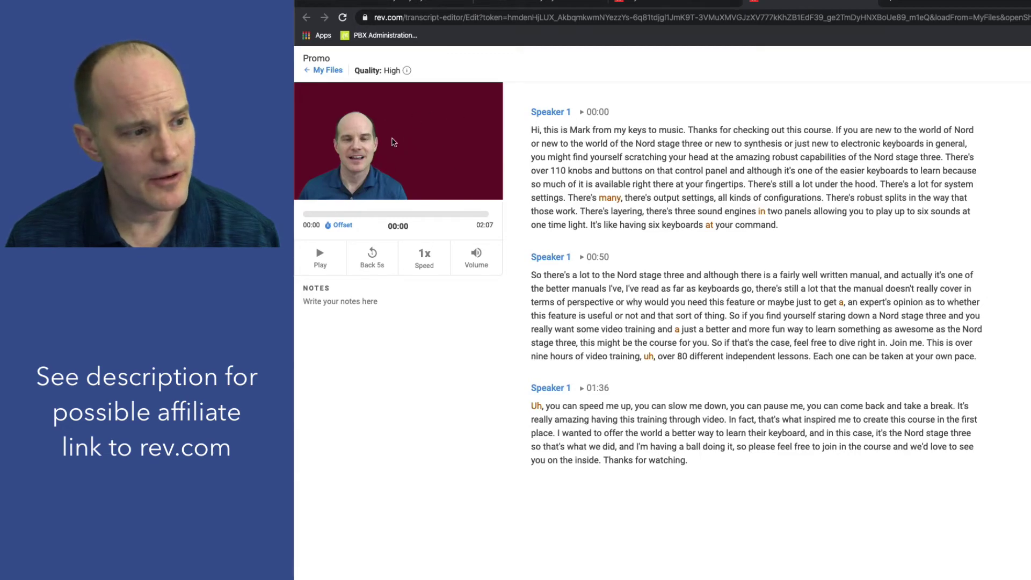
{"action": "left_click", "coordinate": [375, 215]}
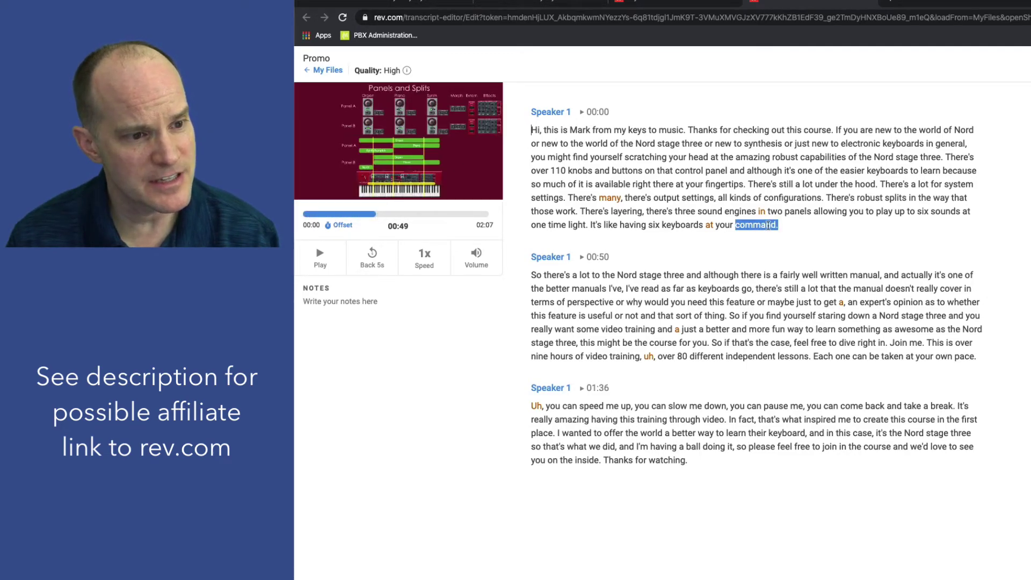
{"action": "left_click", "coordinate": [398, 215]}
{"action": "left_click", "coordinate": [435, 215]}
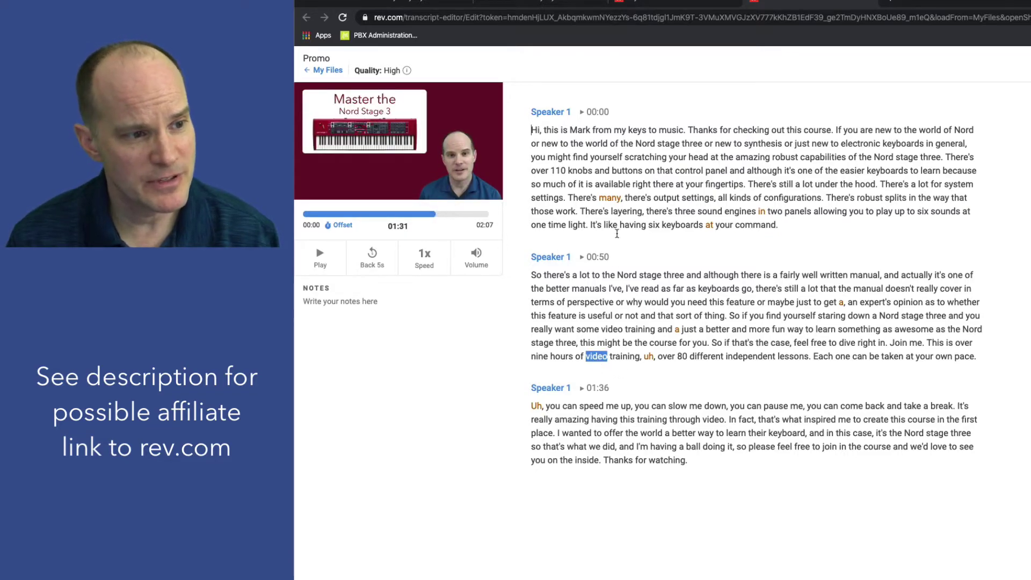
{"action": "left_click_drag", "start_coordinate": [436, 215], "coordinate": [312, 223]}
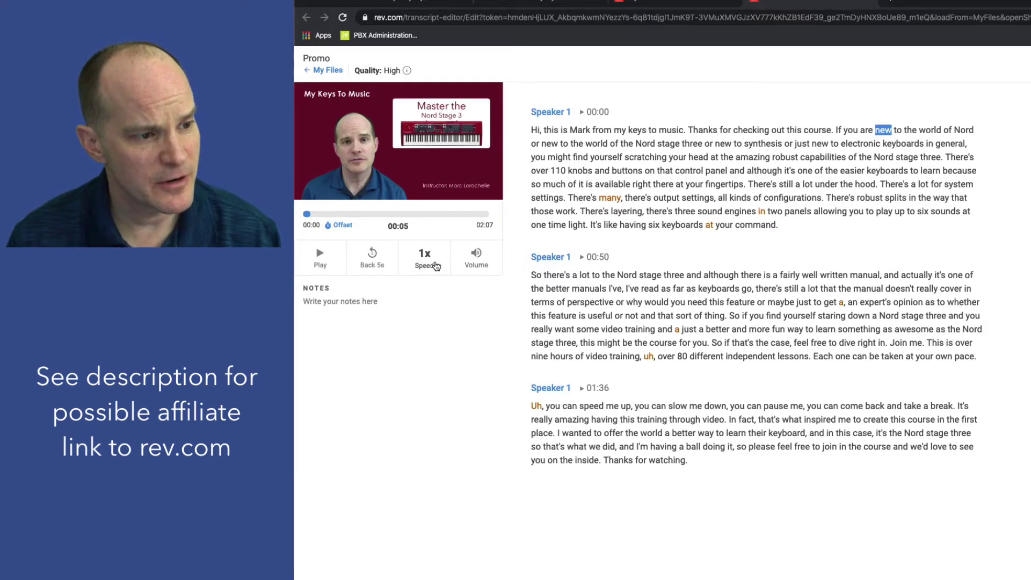
- Restart the Promo video from 00:00 and bring up Find and Replace from the ... menu
{"action": "left_click", "coordinate": [370, 267]}
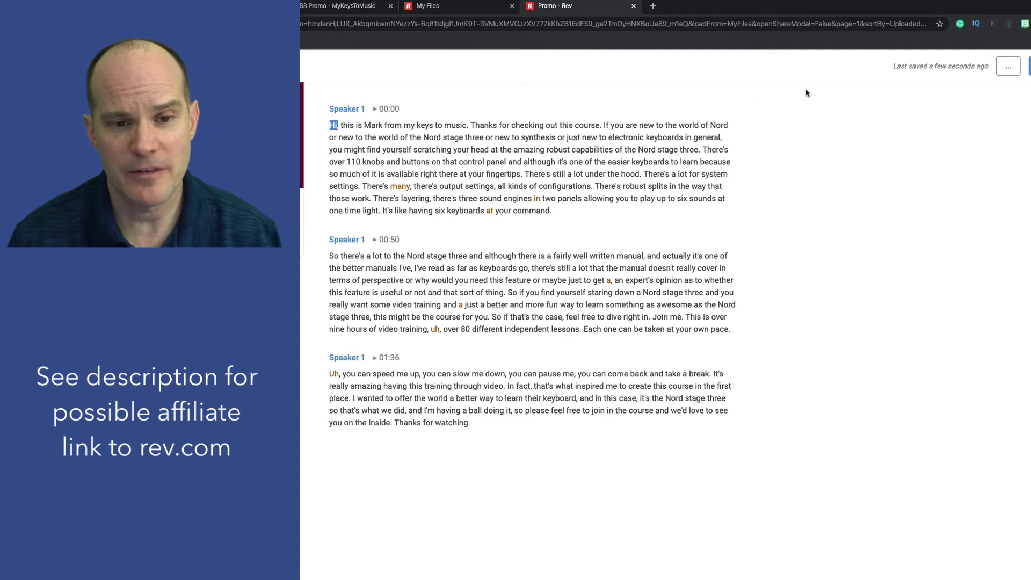
{"action": "left_click", "coordinate": [1009, 69]}
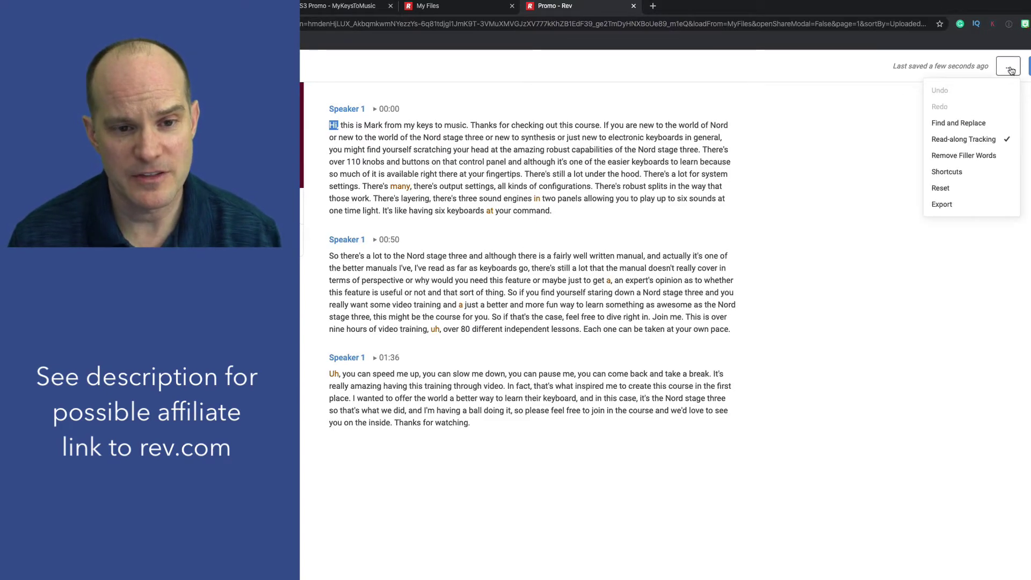
{"action": "left_click", "coordinate": [971, 127]}
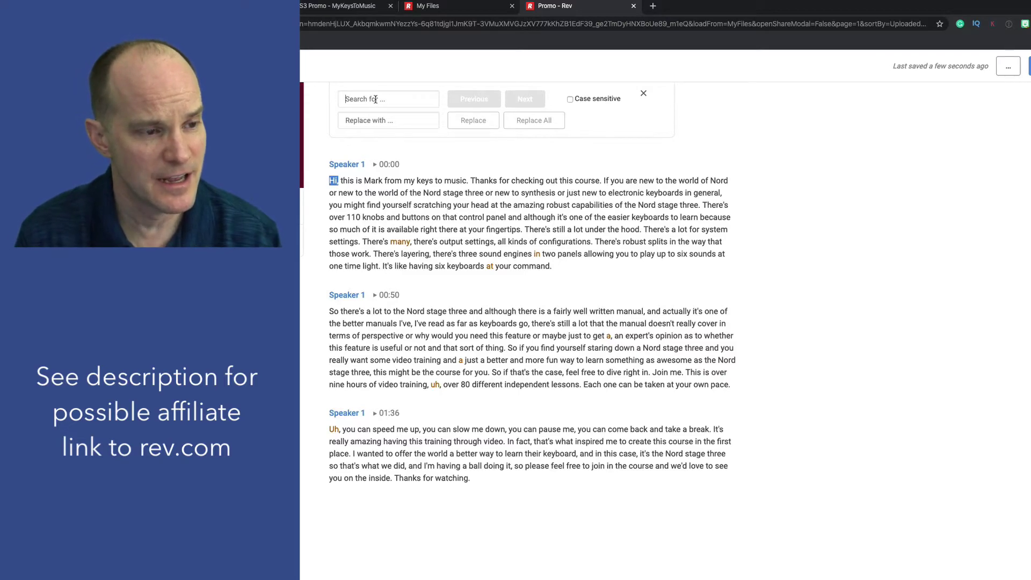
- Search for the misspelled first name, enter the correct spelling as replacement, and replace all matches
{"action": "type", "text": "mark"}
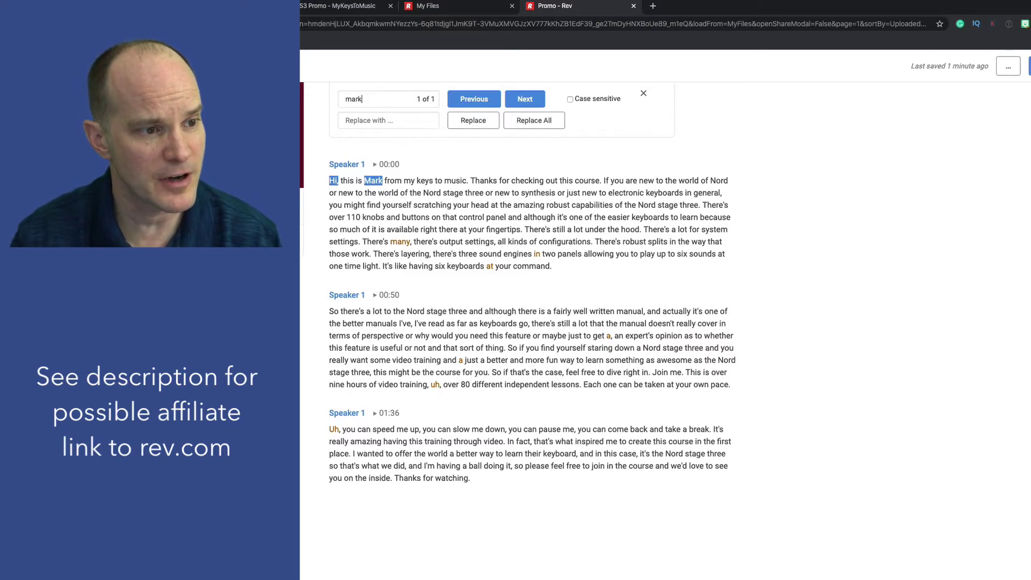
{"action": "left_click", "coordinate": [378, 121]}
{"action": "type", "text": "Marc"}
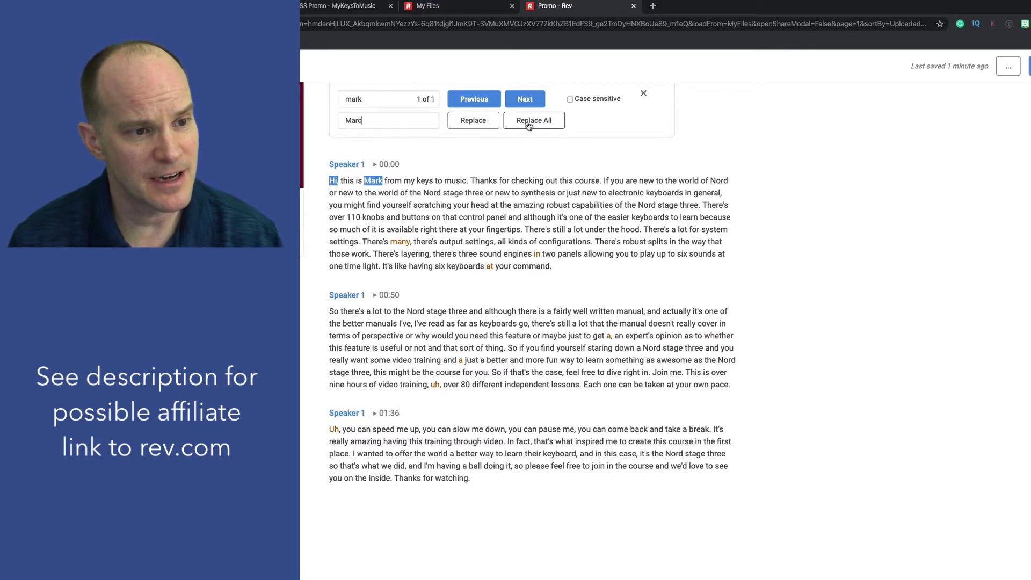
{"action": "left_click", "coordinate": [529, 123]}
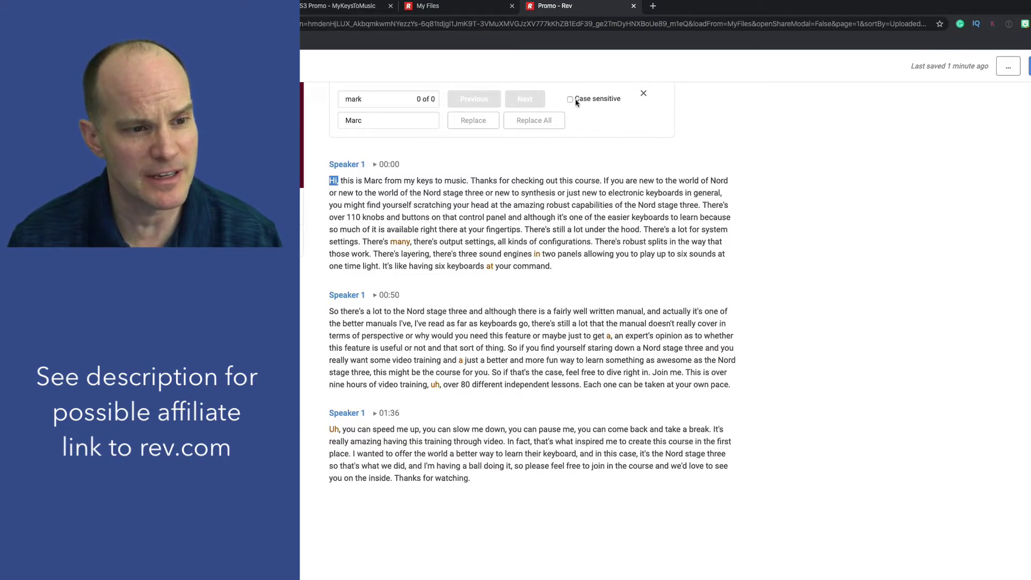
- Close the Find and Replace panel and jump playback to a word in the transcript's second line
{"action": "left_click", "coordinate": [644, 94]}
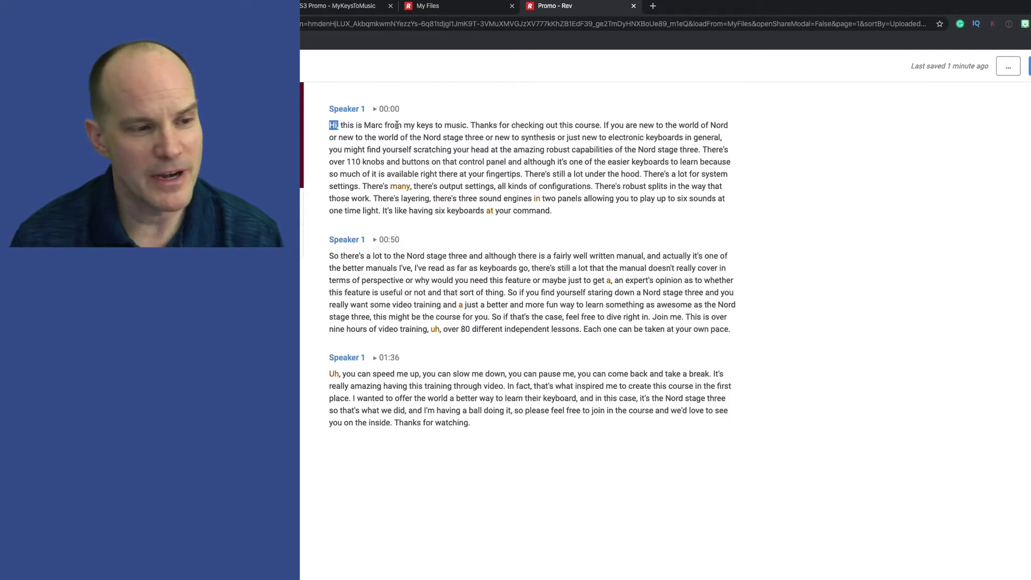
{"action": "left_click", "coordinate": [377, 136]}
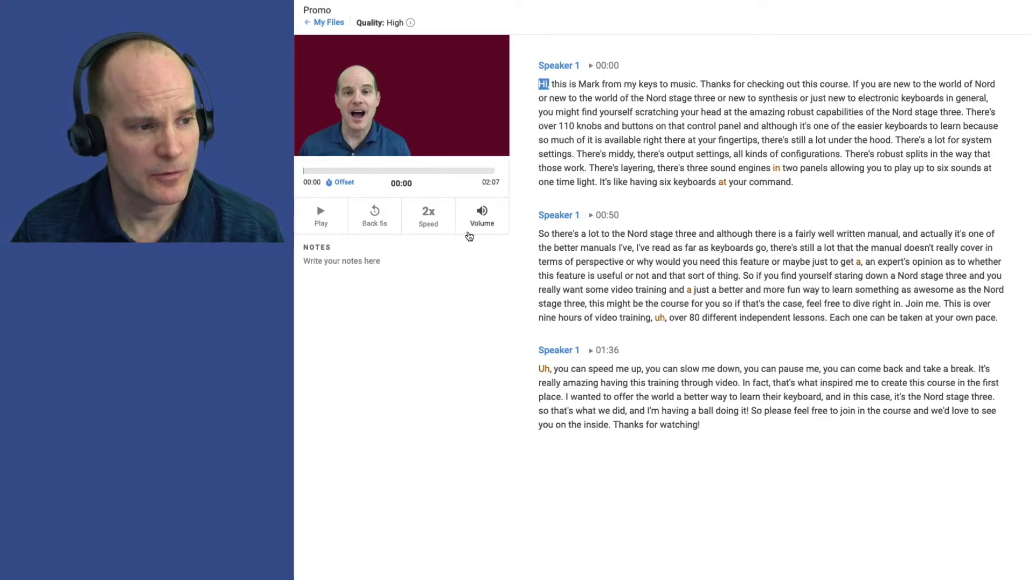
- Correct the presenter's name and capitalize 'My Keys to Music' in the opening line
{"action": "key", "text": "Tab"}
{"action": "key", "text": "Tab"}
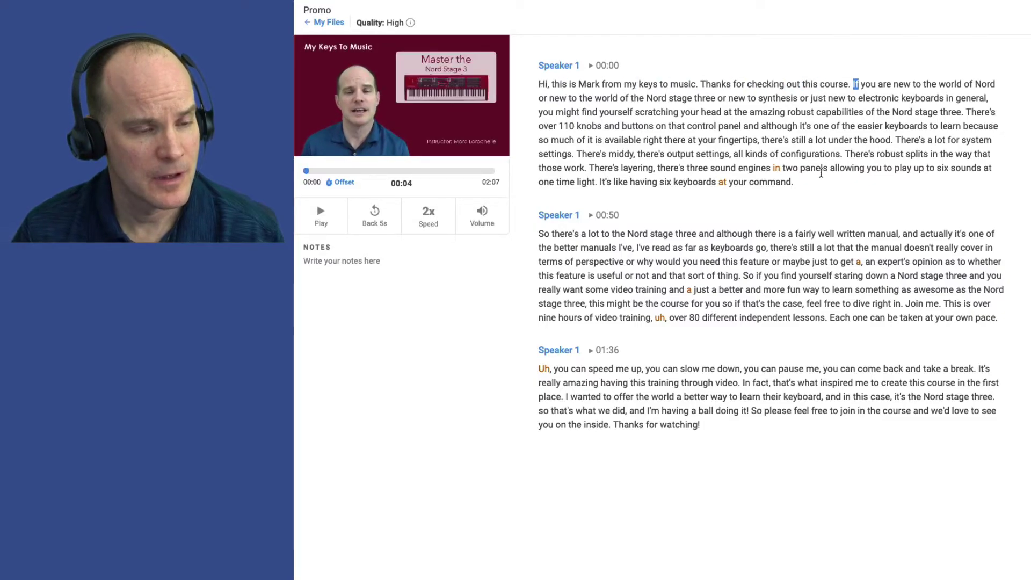
{"action": "double_click", "coordinate": [589, 83]}
{"action": "type", "text": "Marc"}
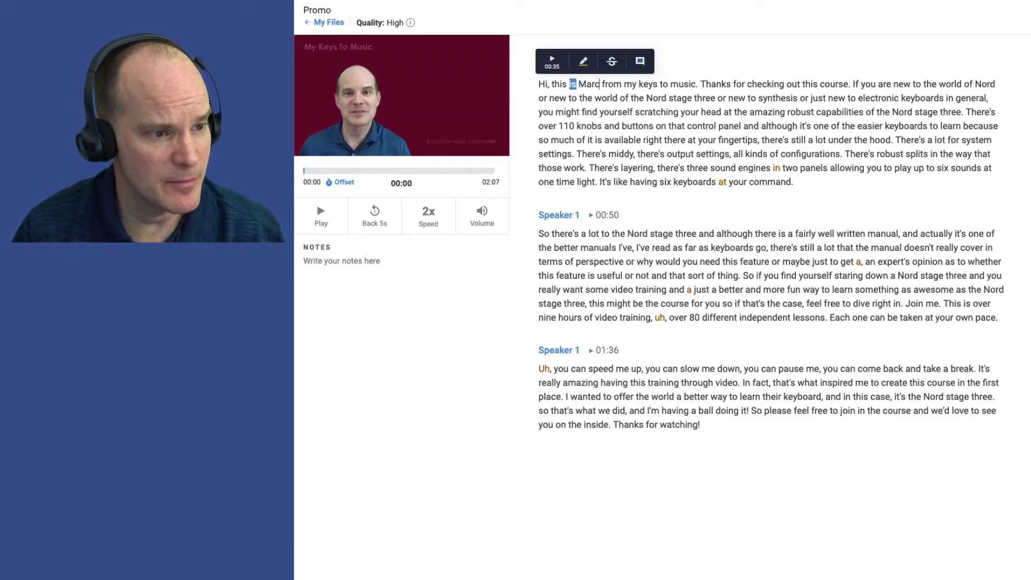
{"action": "left_click", "coordinate": [623, 83]}
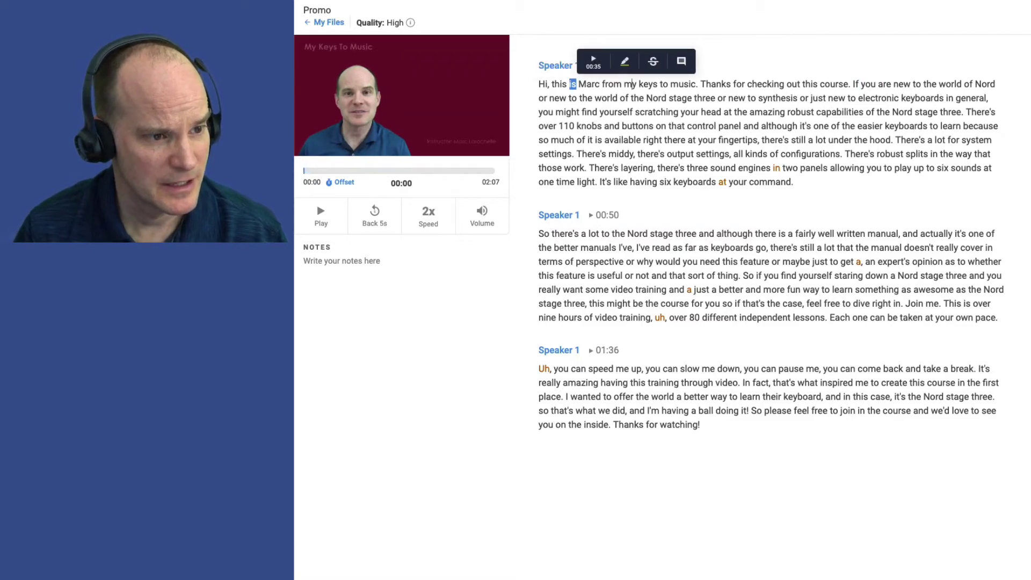
{"action": "key", "text": "Delete"}
{"action": "type", "text": "M"}
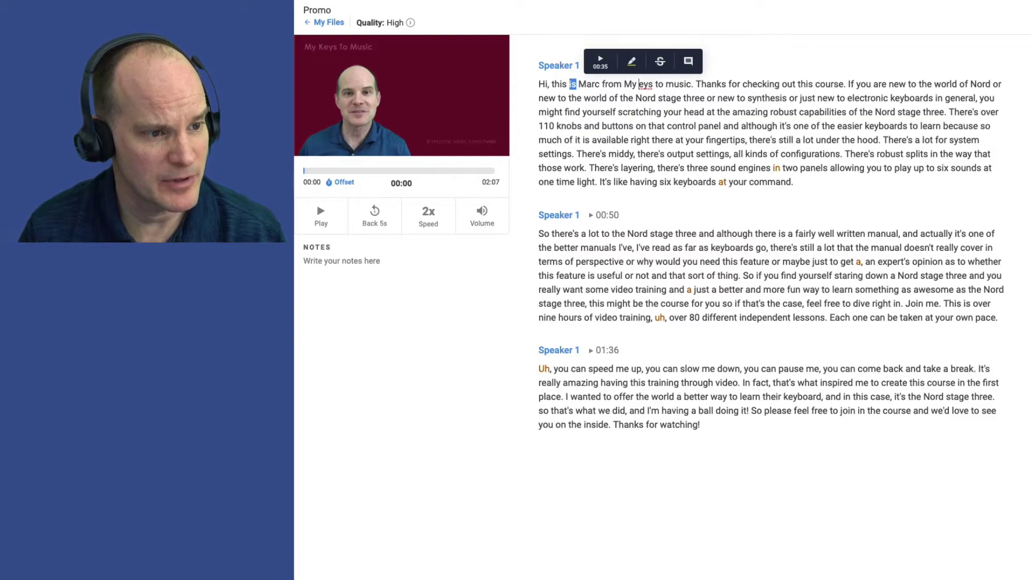
{"action": "key", "text": "BackSpace"}
{"action": "type", "text": "K"}
{"action": "key", "text": "Right"}
{"action": "key", "text": "Right"}
{"action": "key", "text": "Right"}
{"action": "key", "text": "Right"}
{"action": "key", "text": "Right"}
{"action": "key", "text": "Right"}
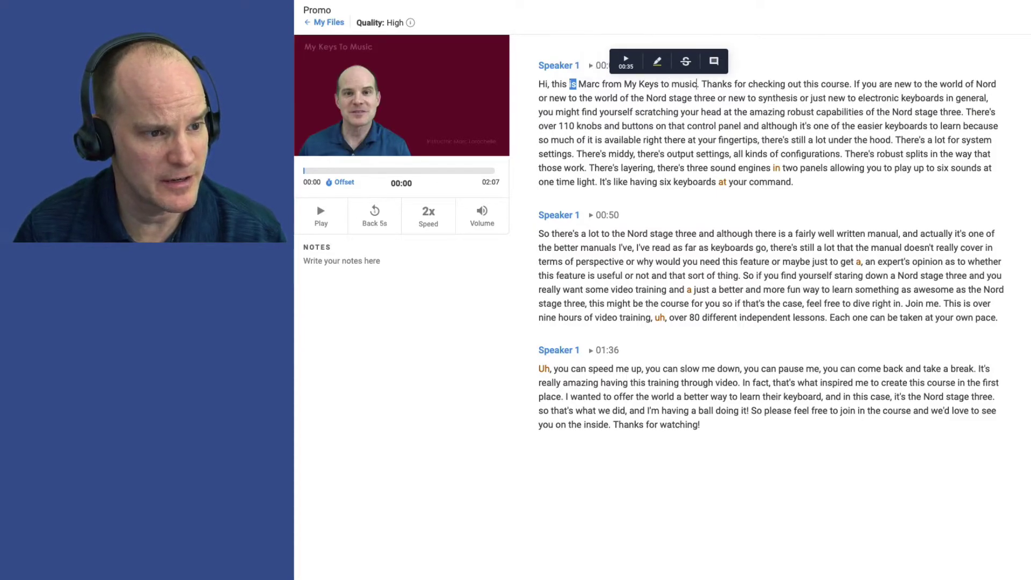
{"action": "key", "text": "Delete"}
{"action": "type", "text": "M"}
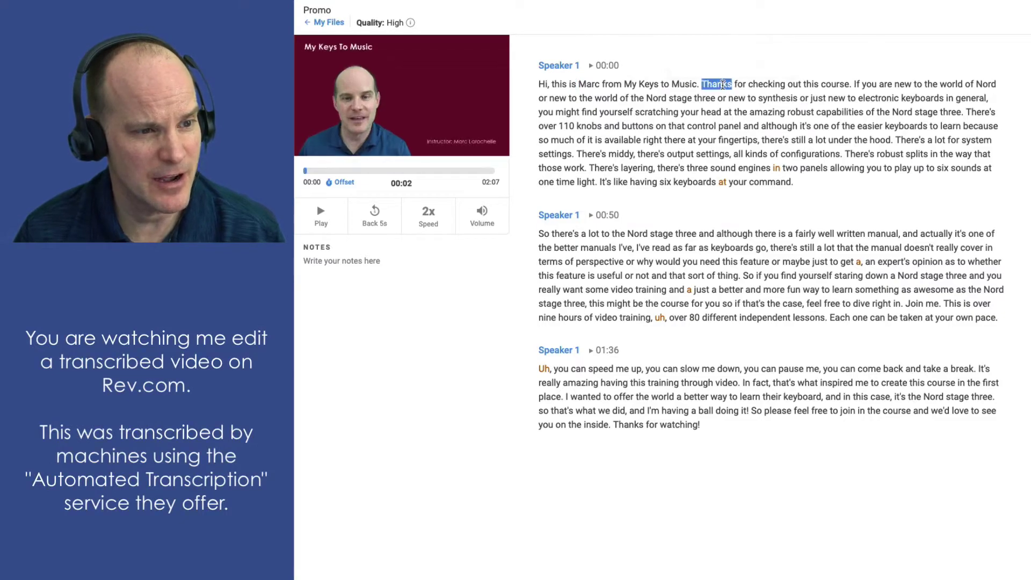
- Replay from 'Keys' to check the fix, then bring up Find and Replace
{"action": "left_click", "coordinate": [656, 89]}
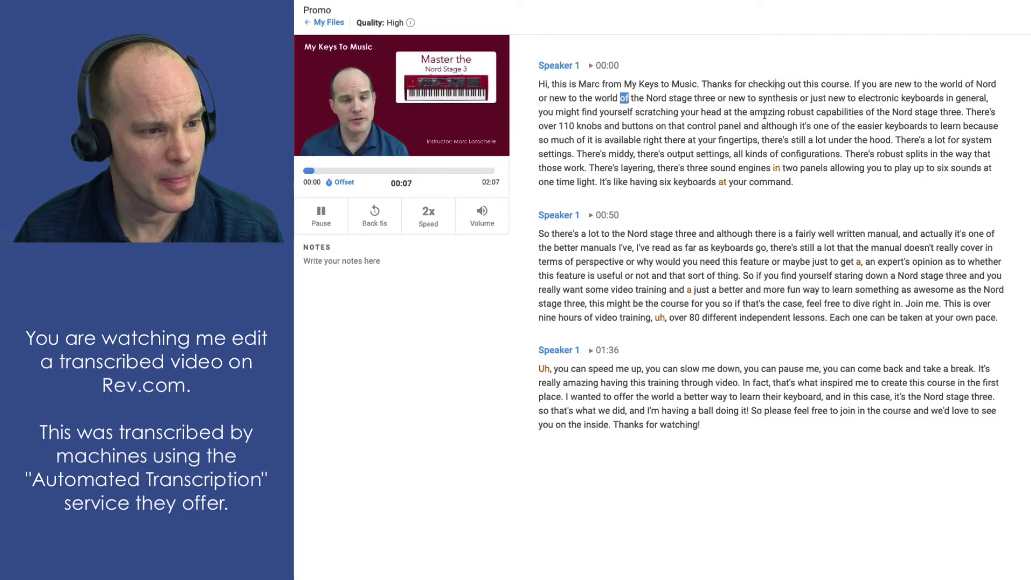
{"action": "key", "text": "Tab"}
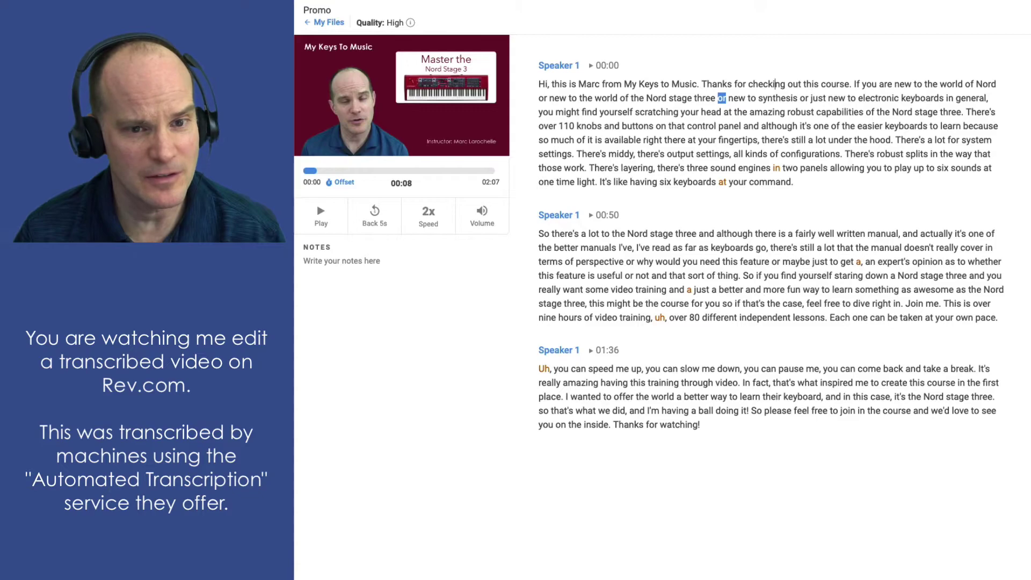
{"action": "key", "text": "ctrl+f"}
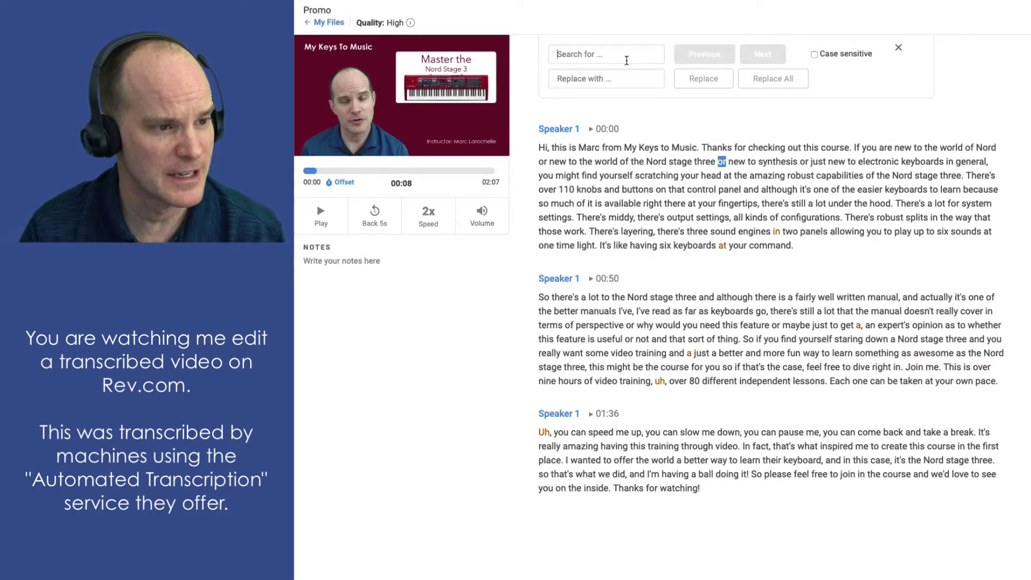
- Replace all six instances of 'stage three' with 'Stage 3' using Replace All
{"action": "type", "text": "stage three"}
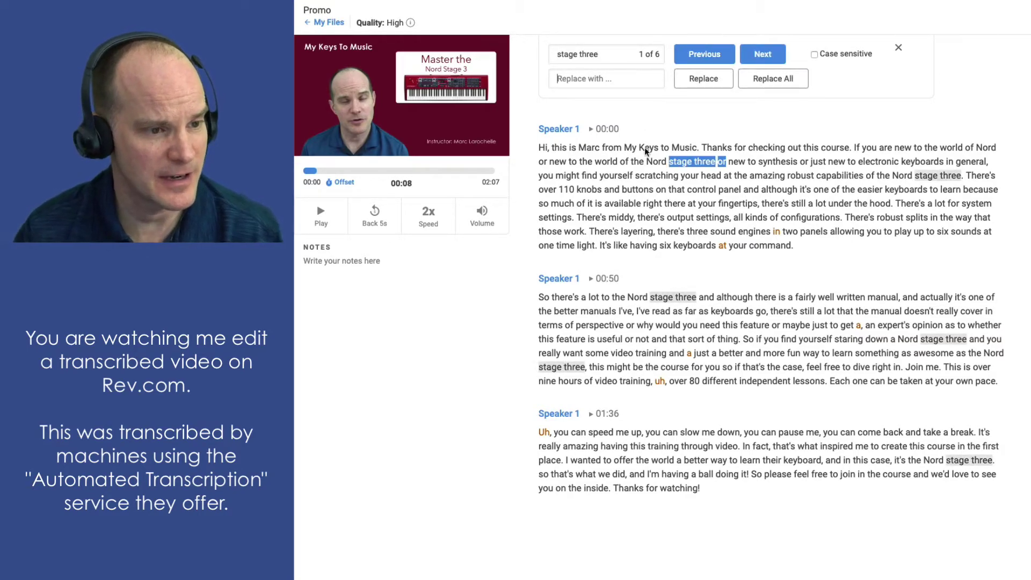
{"action": "left_click", "coordinate": [610, 80]}
{"action": "type", "text": "Stage 3"}
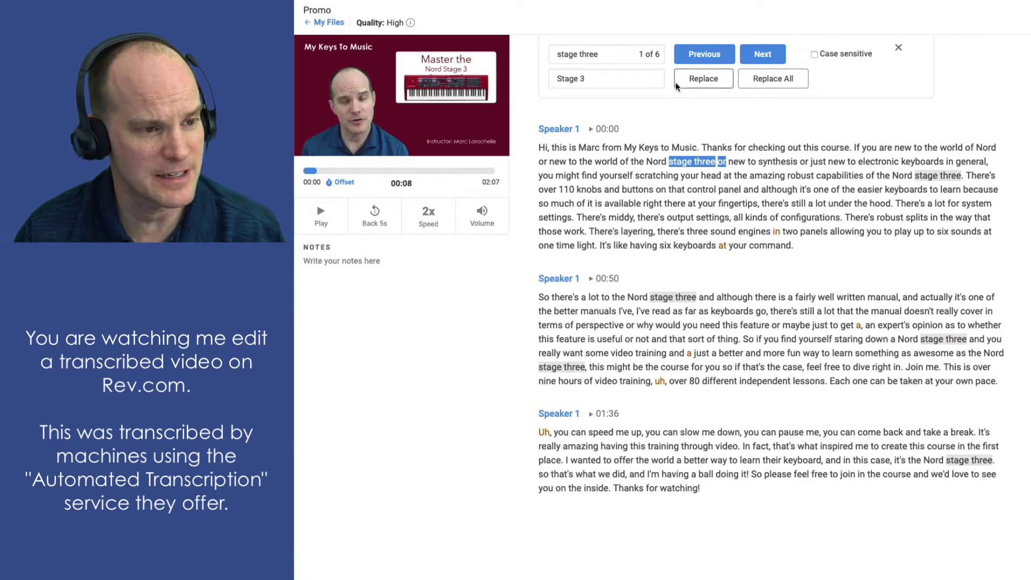
{"action": "left_click", "coordinate": [760, 81]}
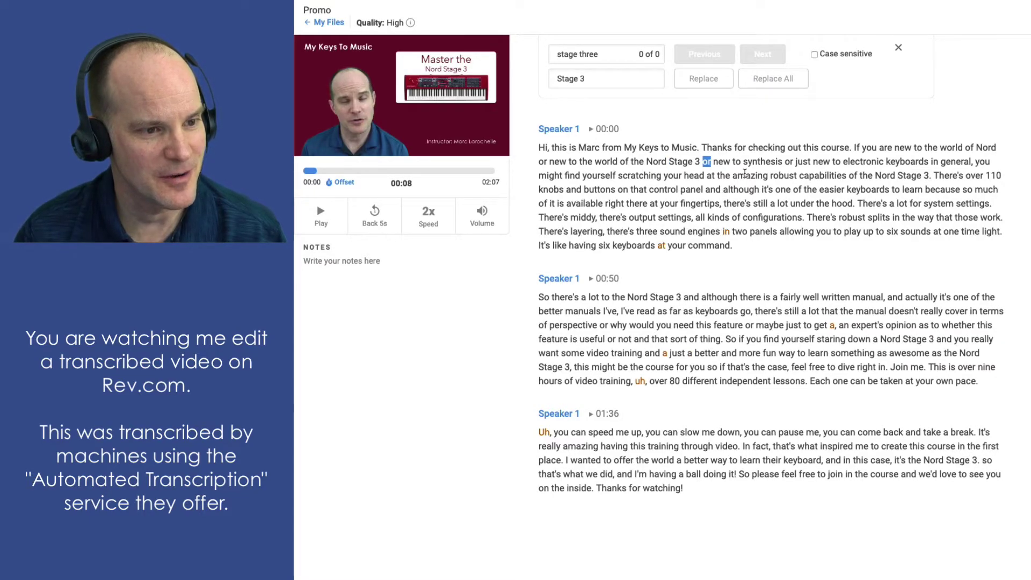
- Proofread along with playback and change 'middy' to 'MIDI' in the first paragraph
{"action": "key", "text": "Tab"}
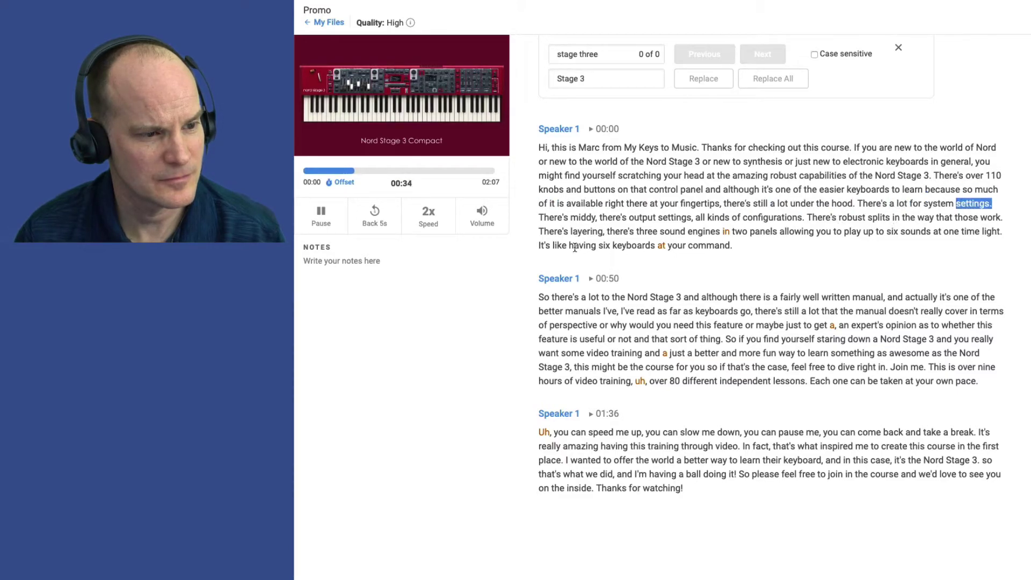
{"action": "key", "text": "Tab"}
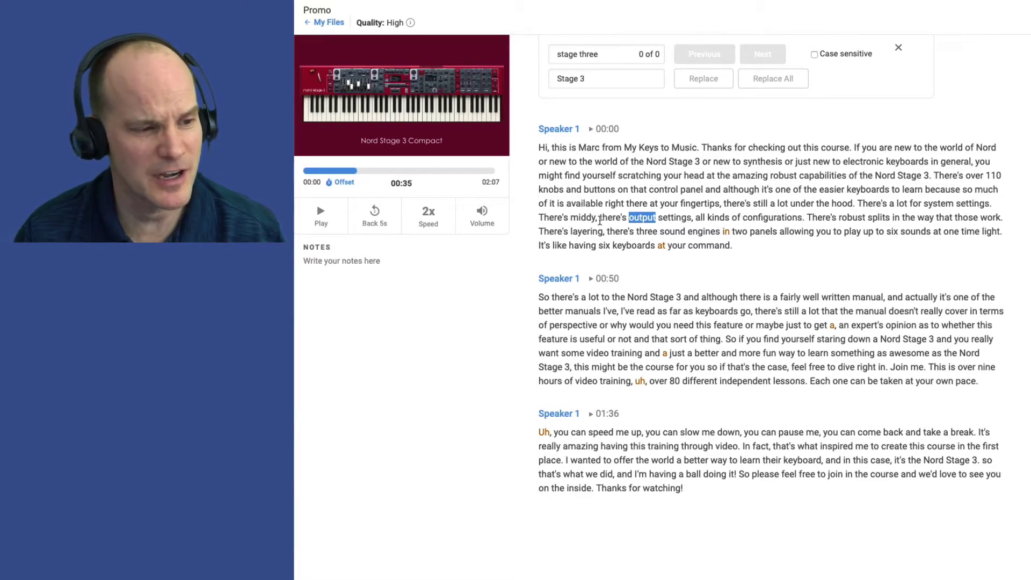
{"action": "double_click", "coordinate": [585, 215]}
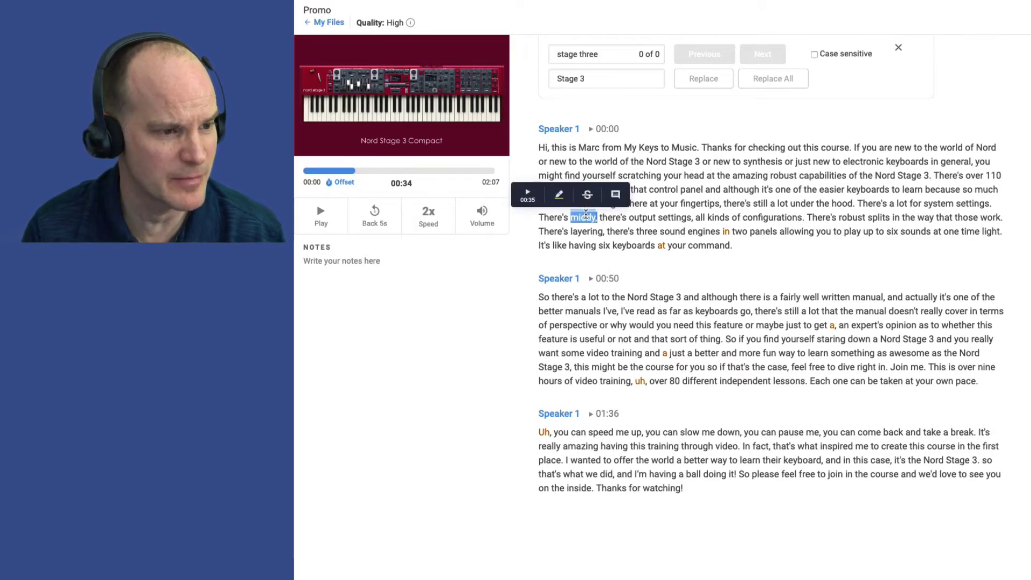
{"action": "type", "text": "MIDI"}
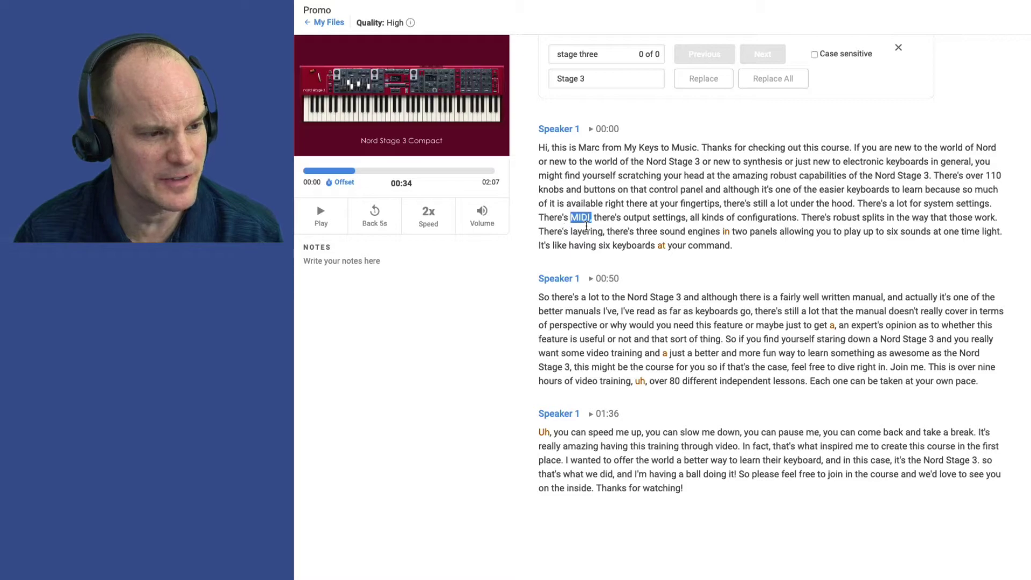
{"action": "left_click", "coordinate": [627, 219]}
{"action": "key", "text": "Tab"}
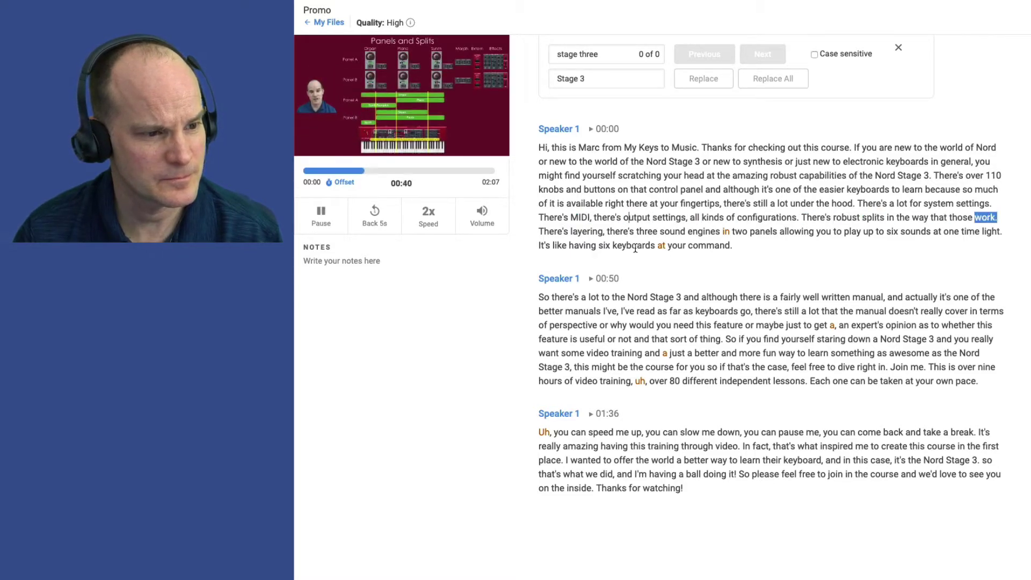
- Undo a stray edit to 'two' and change 'engines in two panels' to 'engines and two panels'
{"action": "key", "text": "Tab"}
{"action": "left_click", "coordinate": [741, 231]}
{"action": "type", "text": "2"}
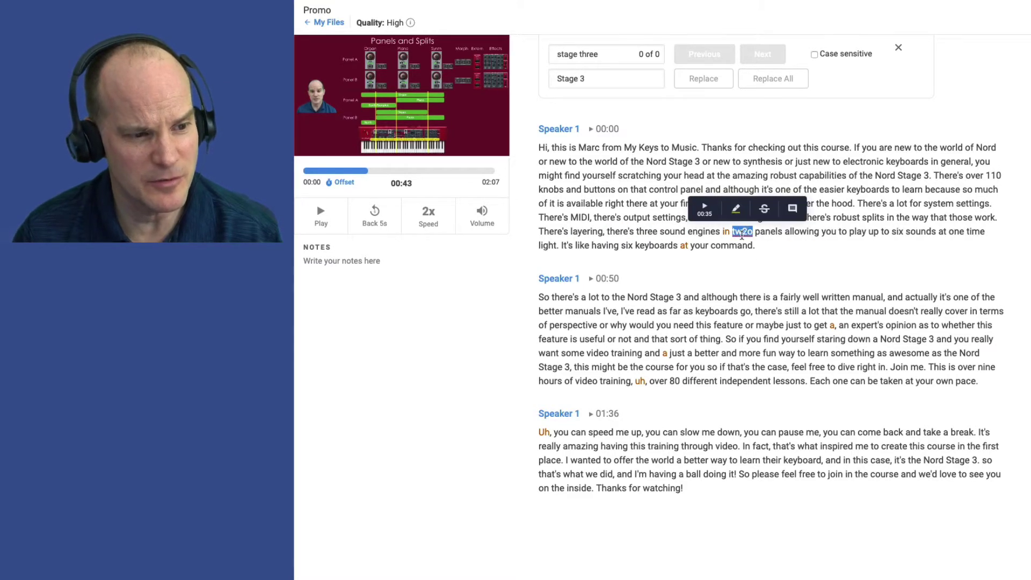
{"action": "type", "text": "2"}
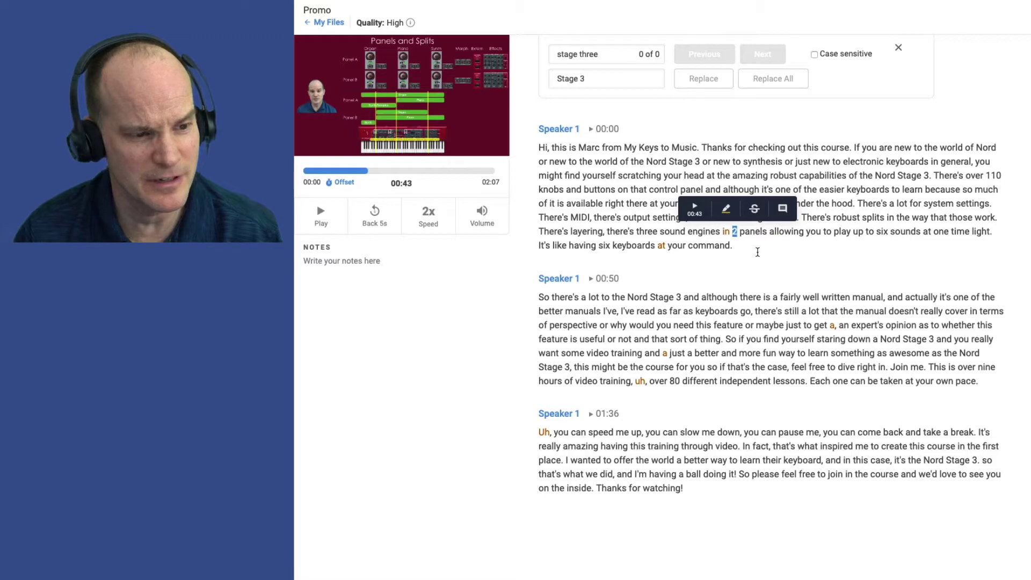
{"action": "key", "text": "ctrl+z"}
{"action": "key", "text": "ctrl+z"}
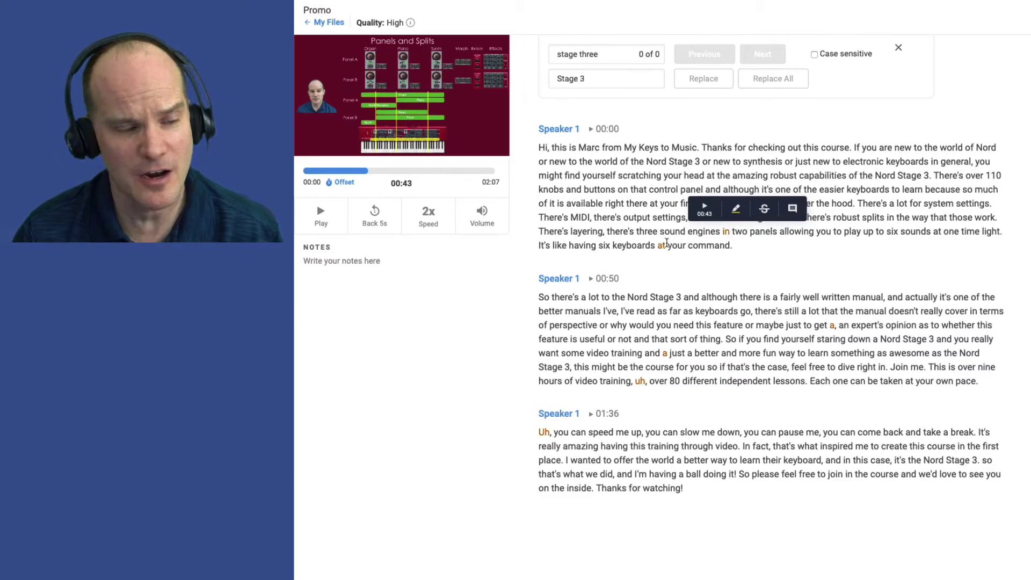
{"action": "key", "text": "ctrl+shift+Right"}
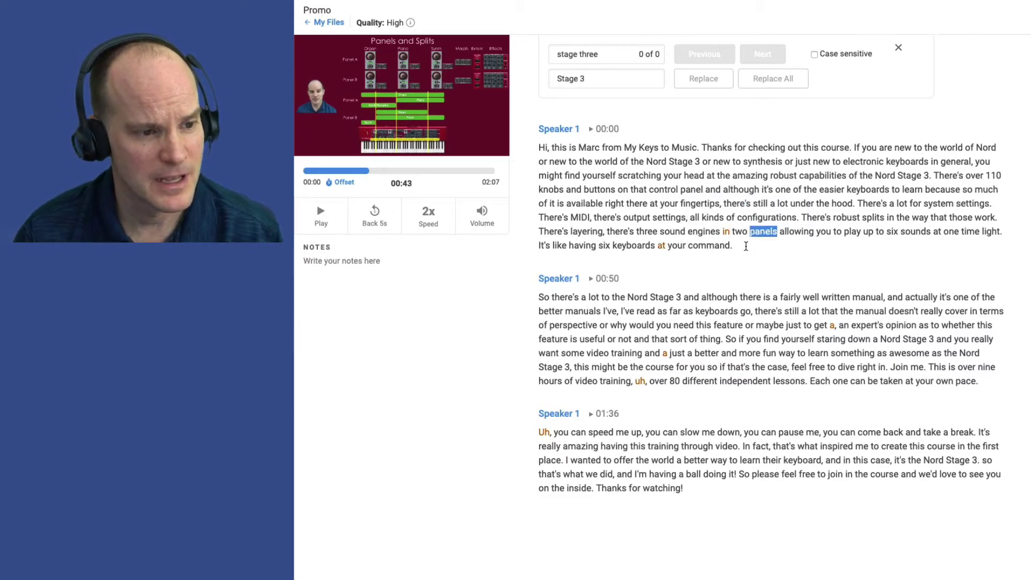
{"action": "left_click", "coordinate": [726, 231]}
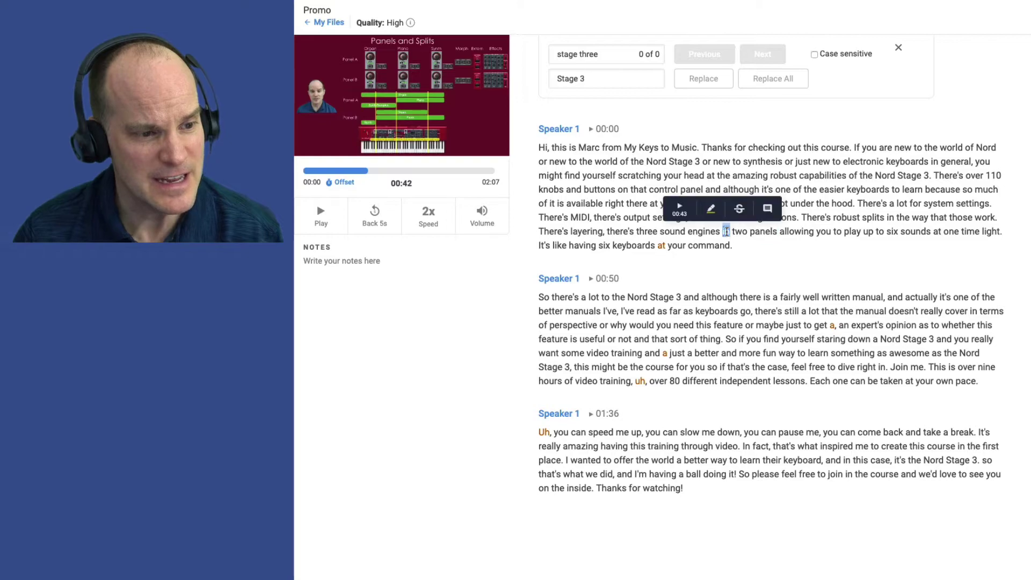
{"action": "type", "text": "and"}
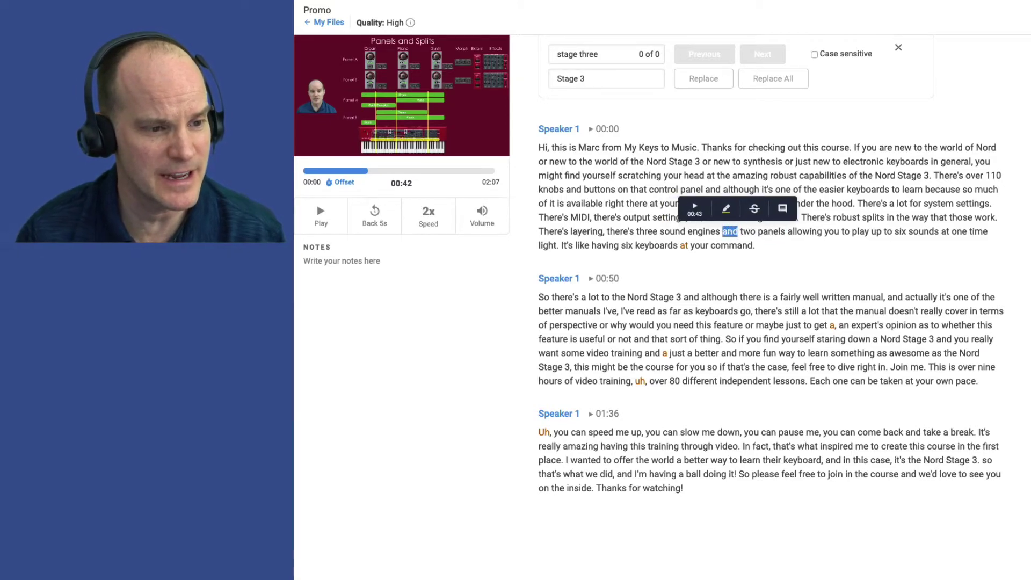
{"action": "key", "text": "Tab"}
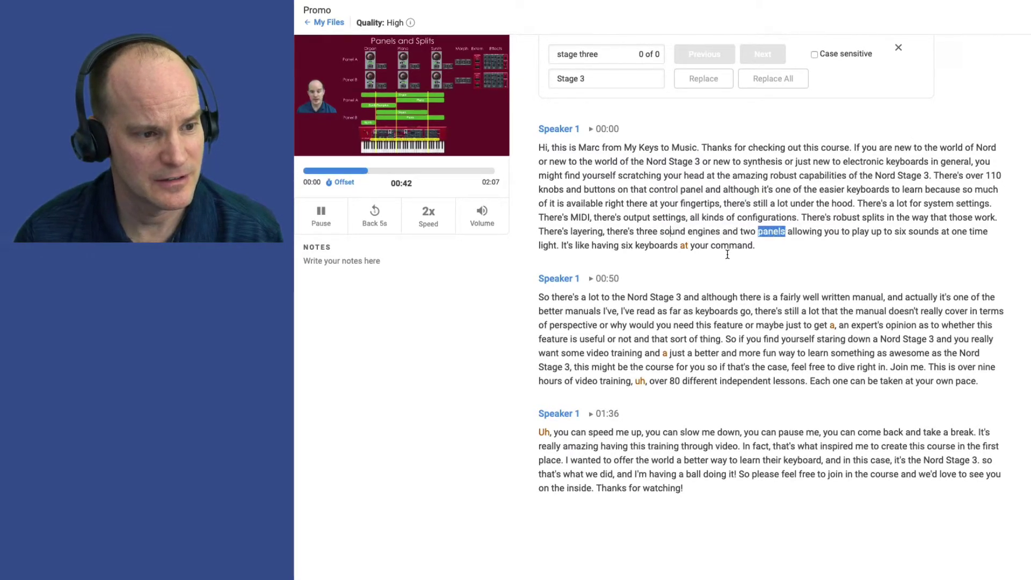
{"action": "key", "text": "Tab"}
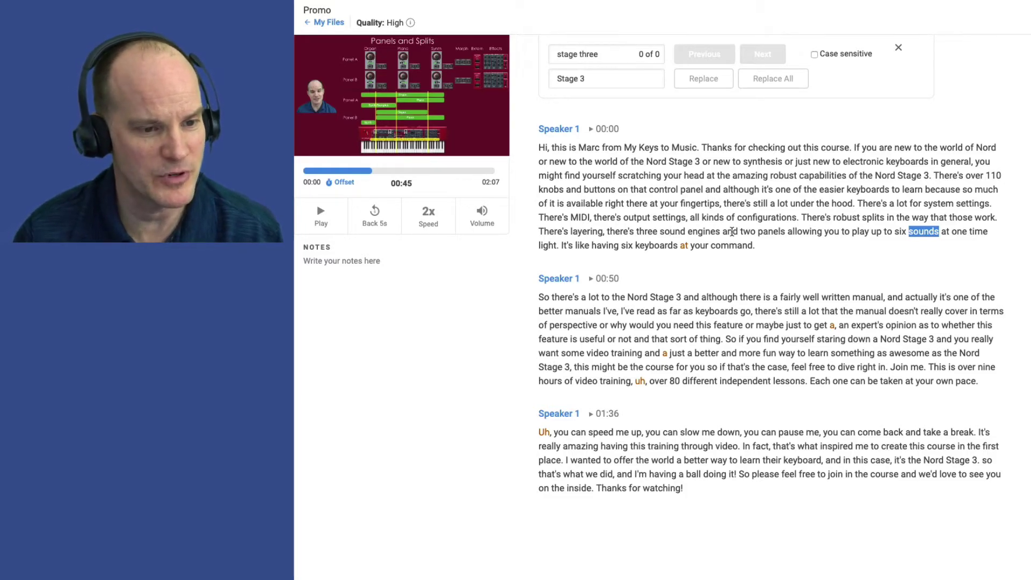
- Continue proofreading and insert a period after 'so' before the sentence starting 'If'
{"action": "key", "text": "Tab"}
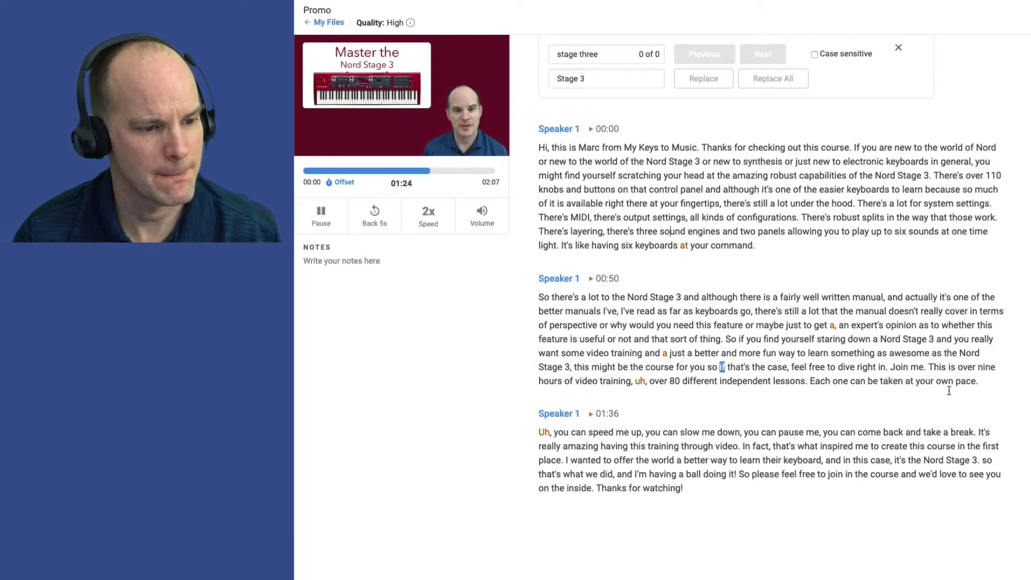
{"action": "key", "text": "Tab"}
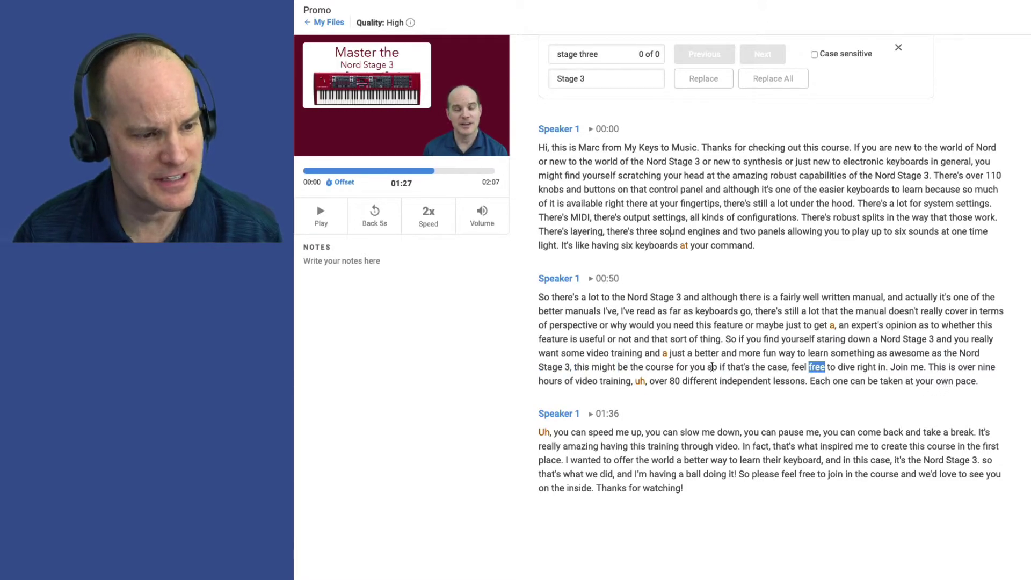
{"action": "left_click", "coordinate": [715, 367]}
{"action": "mouse_move", "coordinate": [719, 367]}
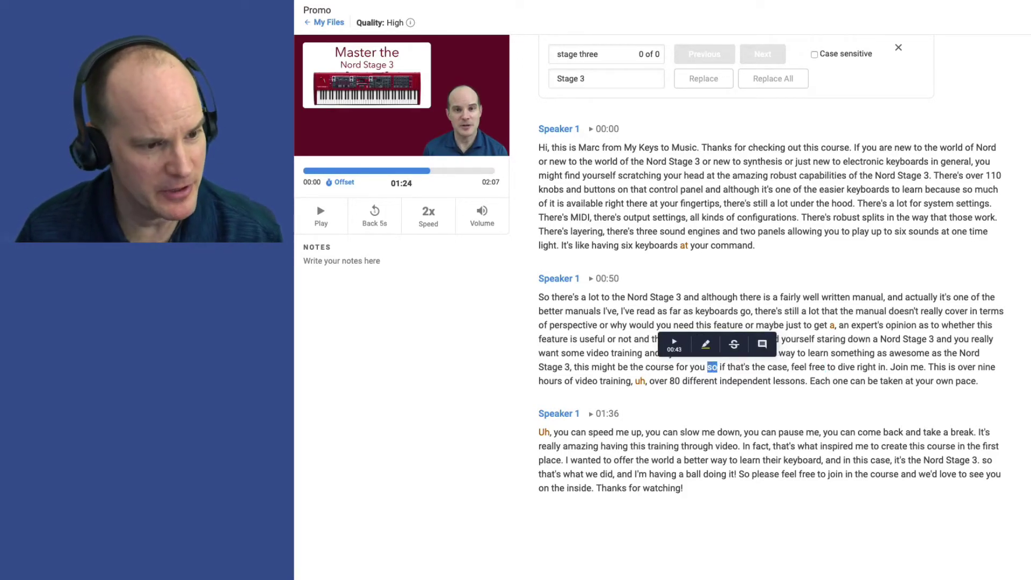
{"action": "type", "text": "."}
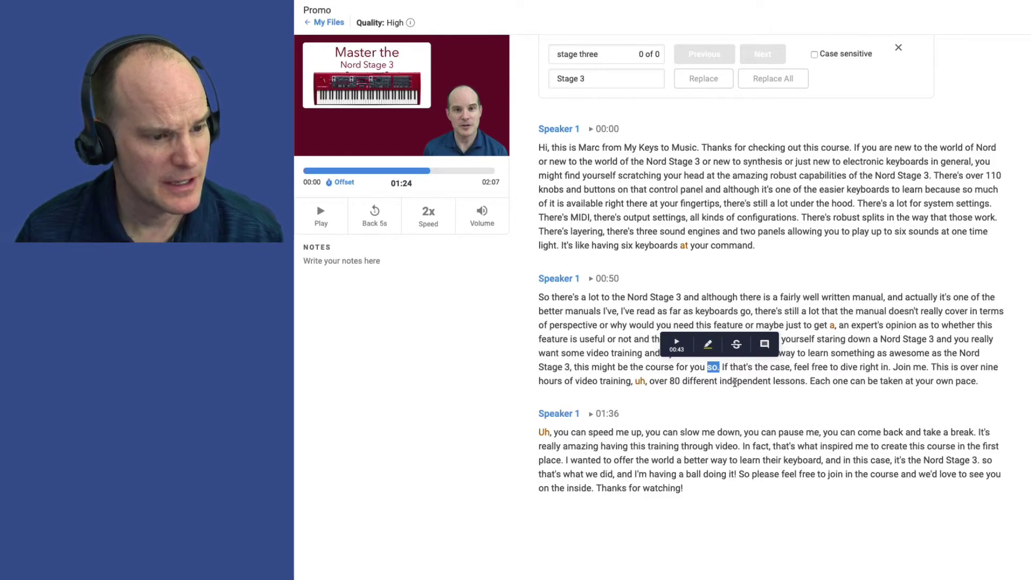
{"action": "left_click", "coordinate": [726, 367]}
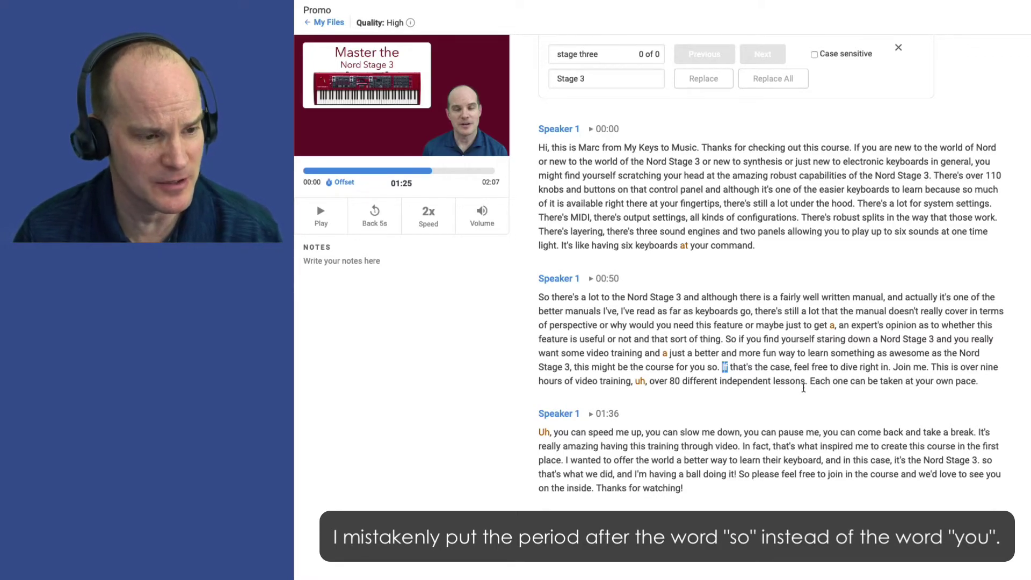
{"action": "key", "text": "Tab"}
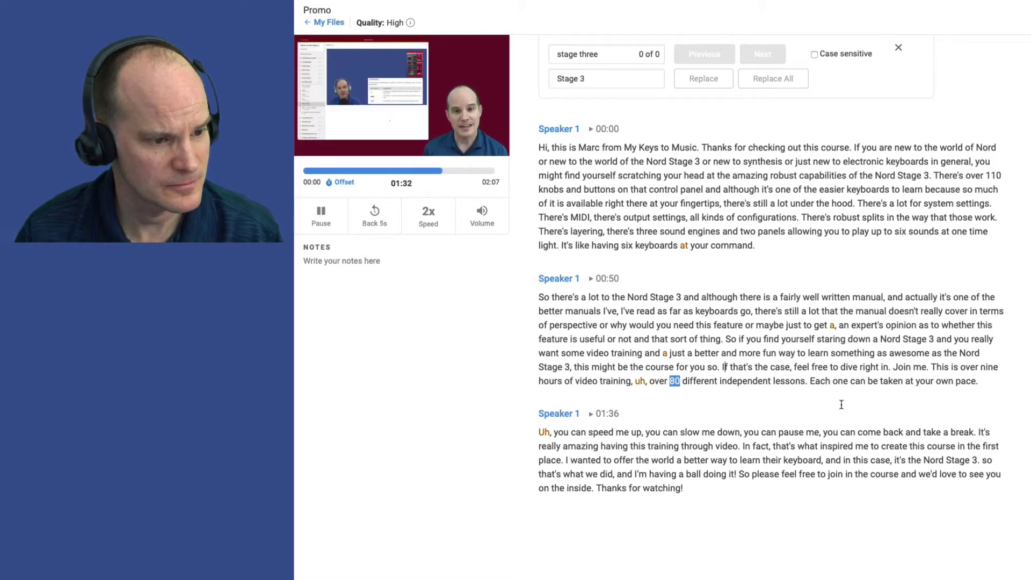
- Review the last paragraph and keep the closing 'Thanks for watching!' with its exclamation mark
{"action": "key", "text": "Tab"}
{"action": "left_click_drag", "start_coordinate": [646, 381], "coordinate": [601, 381]}
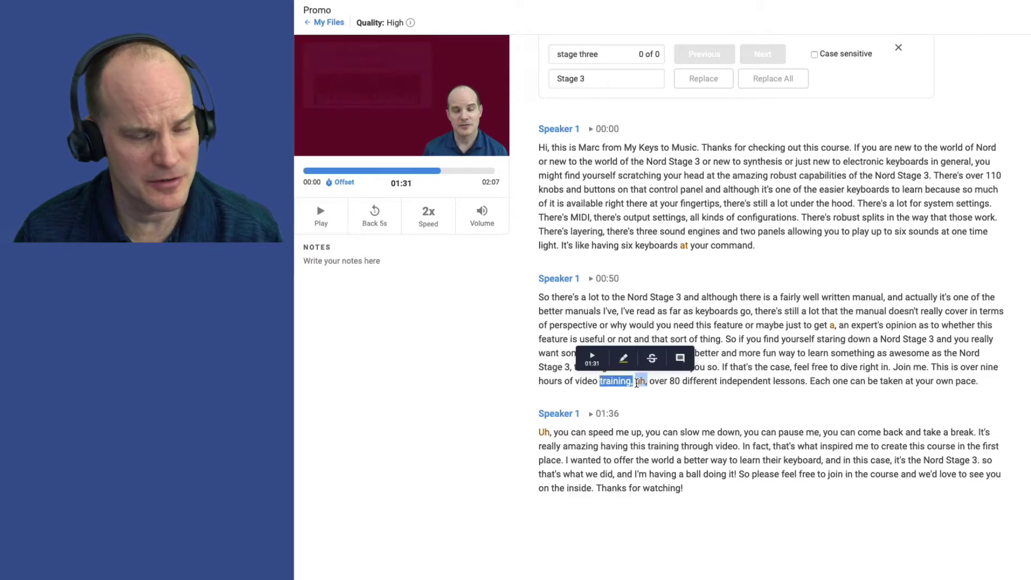
{"action": "left_click", "coordinate": [637, 397]}
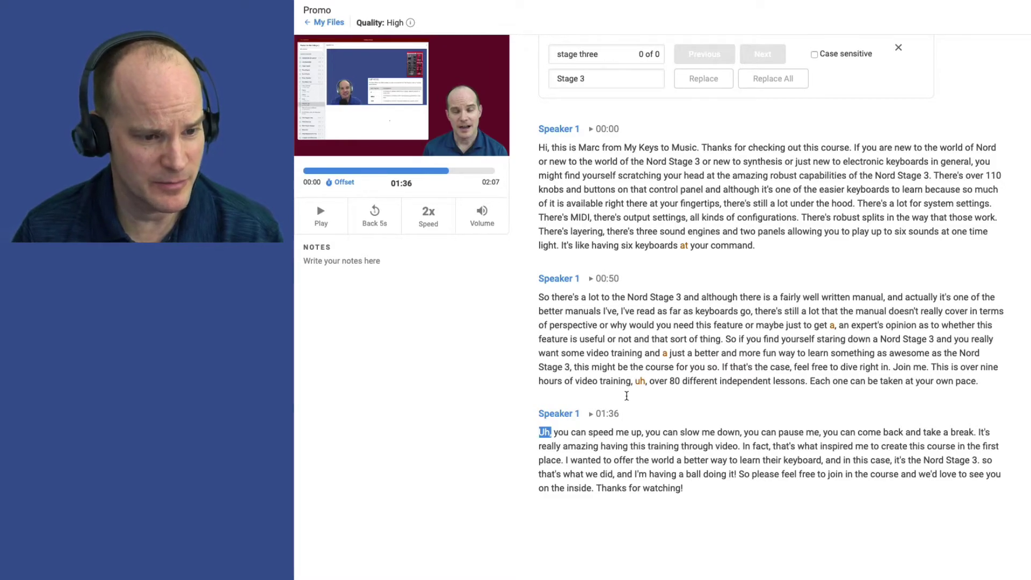
{"action": "left_click", "coordinate": [607, 413]}
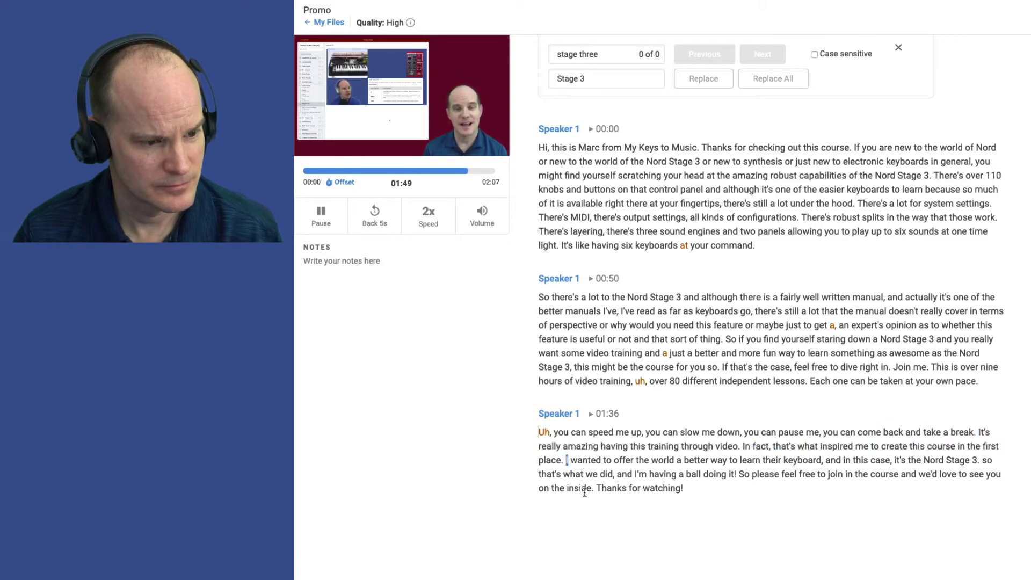
{"action": "key", "text": "Tab"}
{"action": "left_click", "coordinate": [684, 487]}
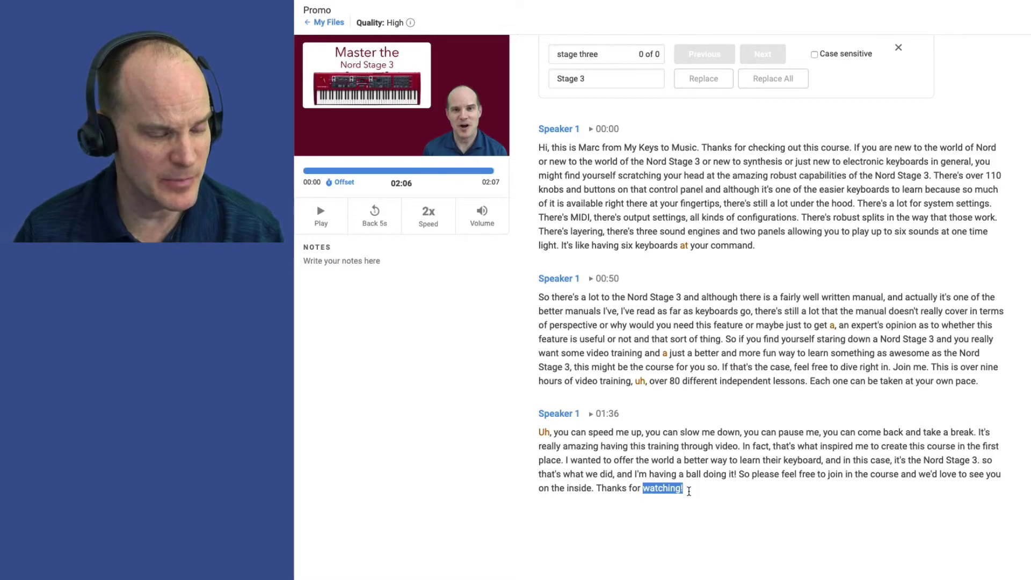
{"action": "type", "text": "."}
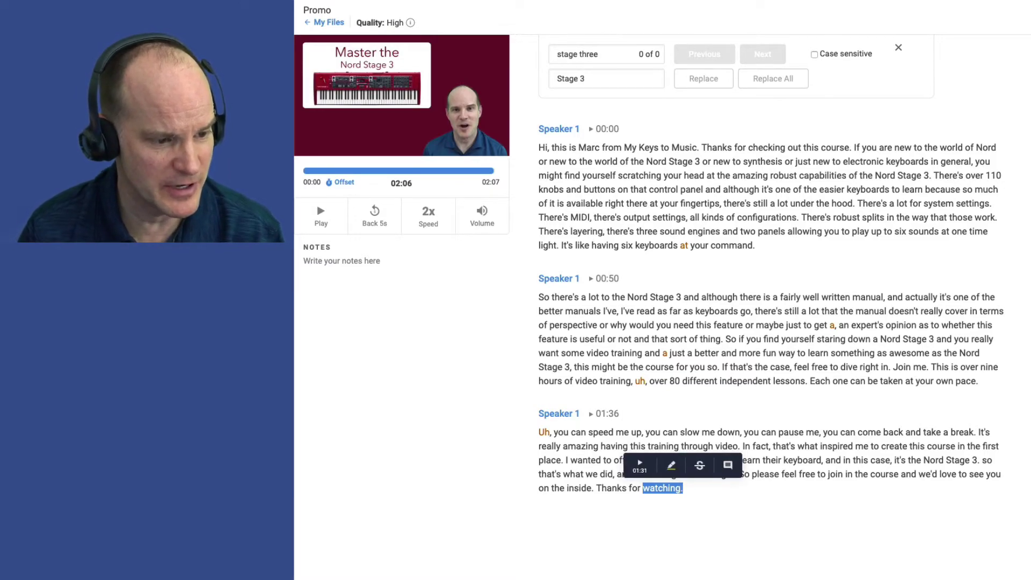
{"action": "key", "text": "BackSpace"}
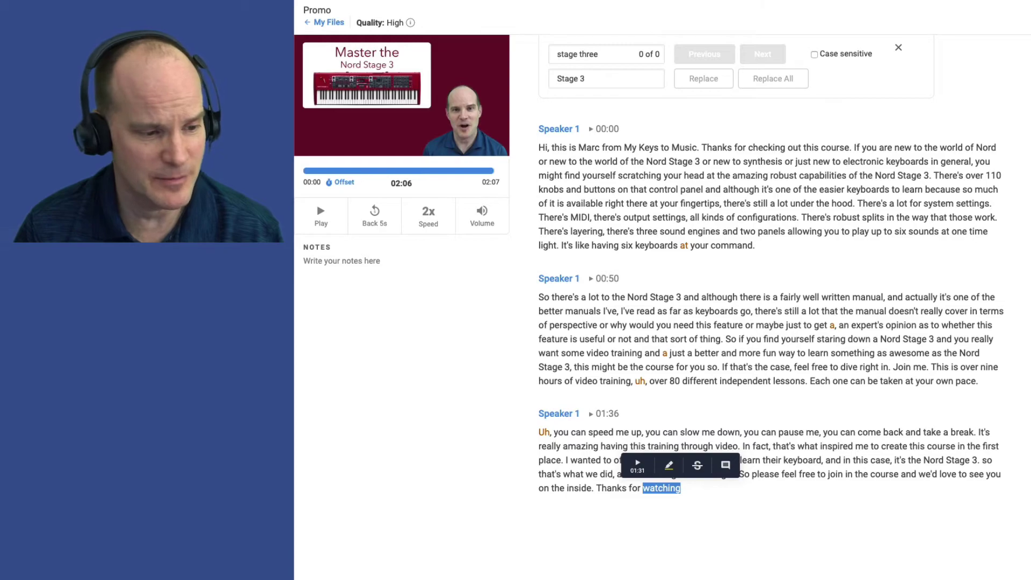
{"action": "key", "text": "ctrl+z"}
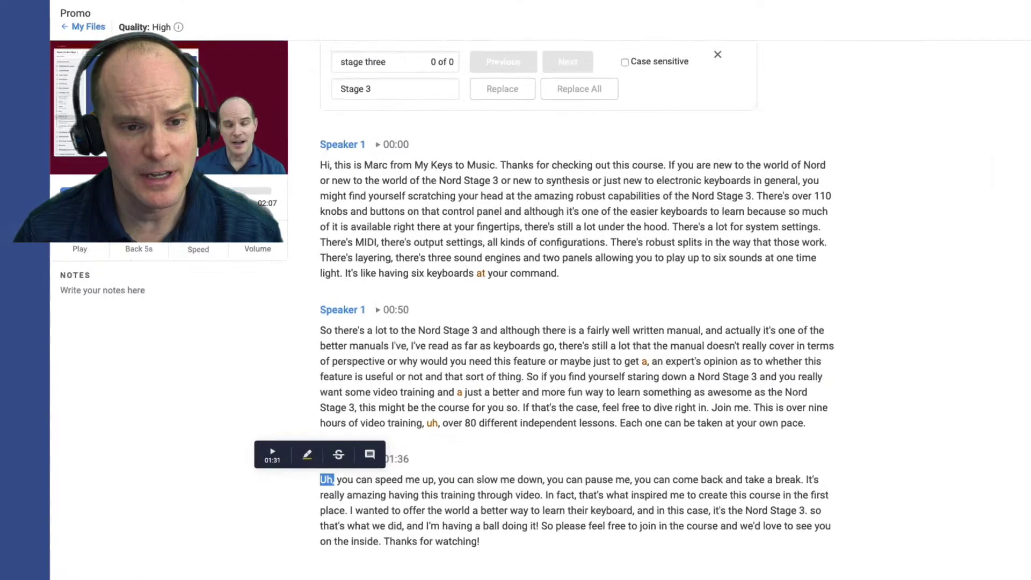
- Export the transcript from the options menu with SubRip (*.srt) as the output format
{"action": "left_click", "coordinate": [905, 27]}
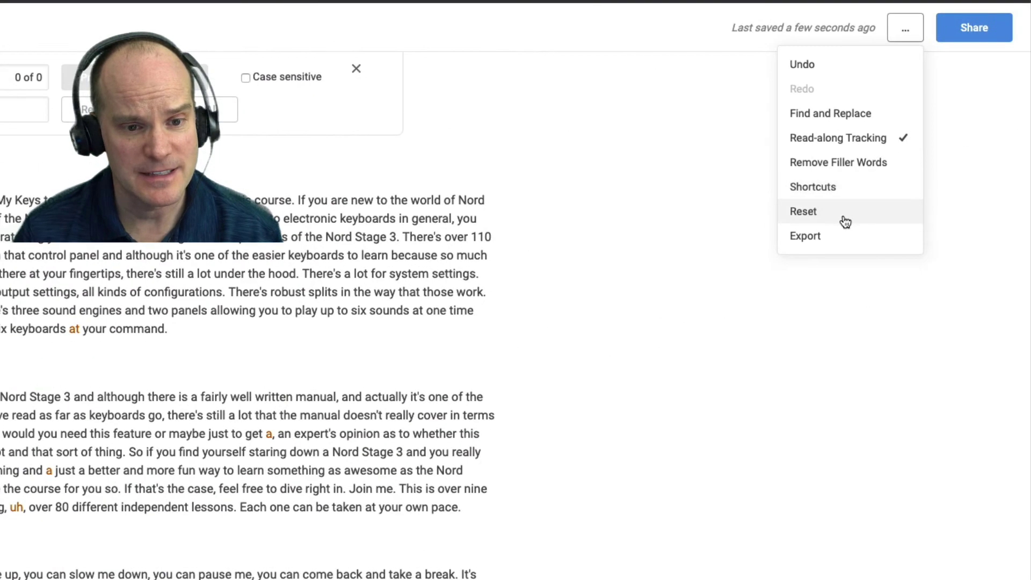
{"action": "left_click", "coordinate": [832, 236]}
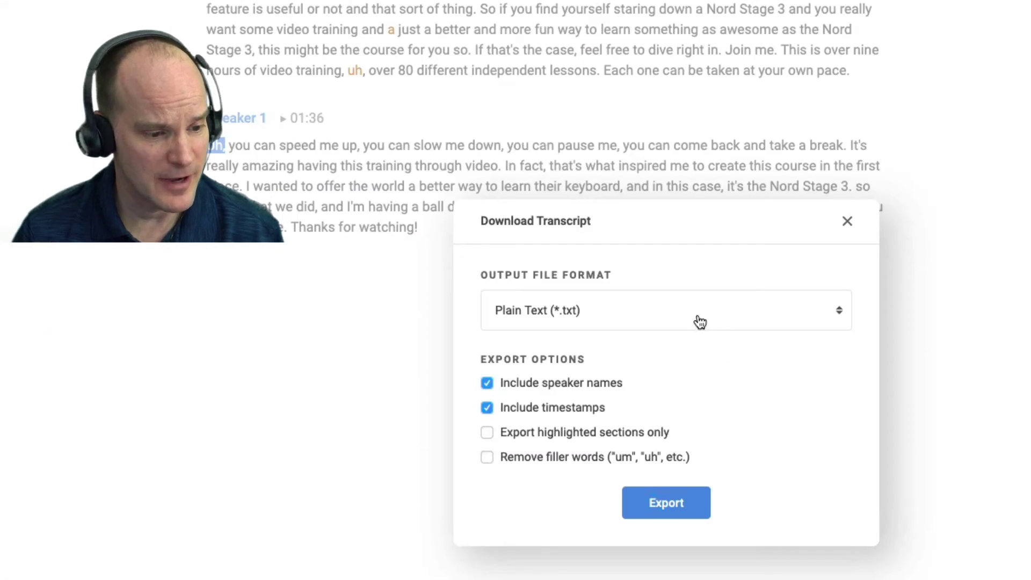
{"action": "left_click", "coordinate": [699, 323]}
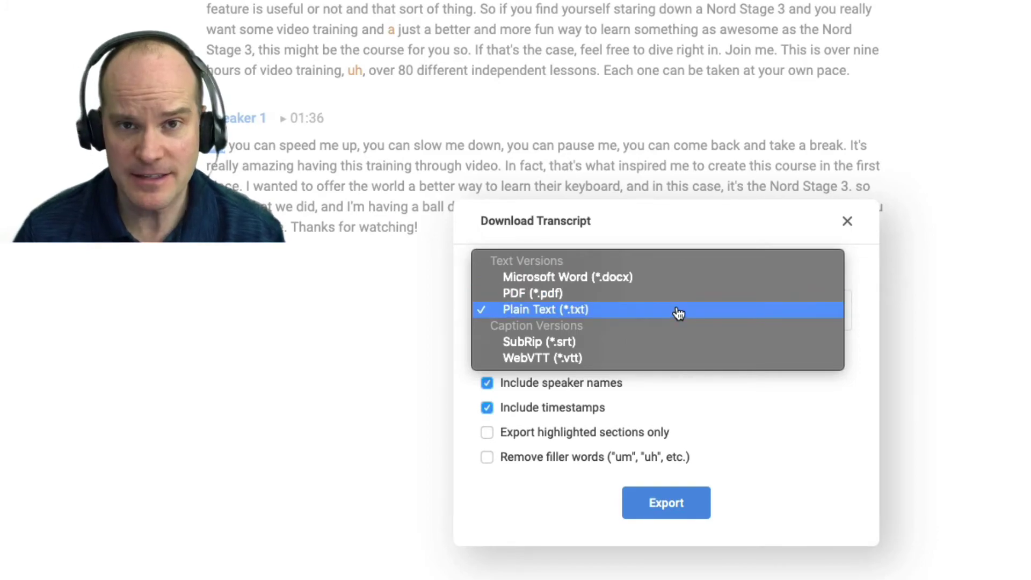
{"action": "left_click", "coordinate": [587, 343]}
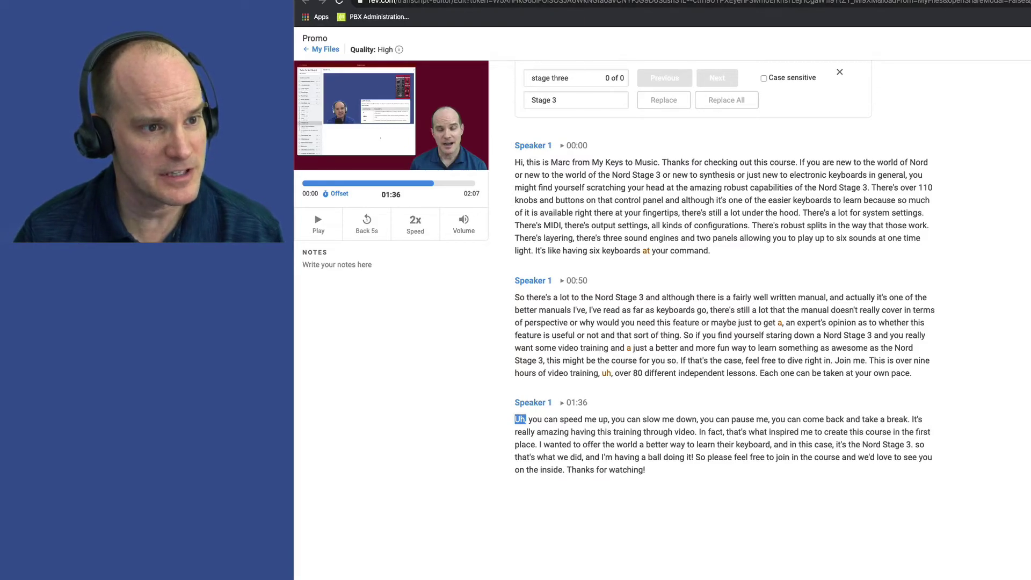
- Switch to Thinkific's Video library and search 'ns' to find the NS3 Promo video
{"action": "key", "text": "alt+Left"}
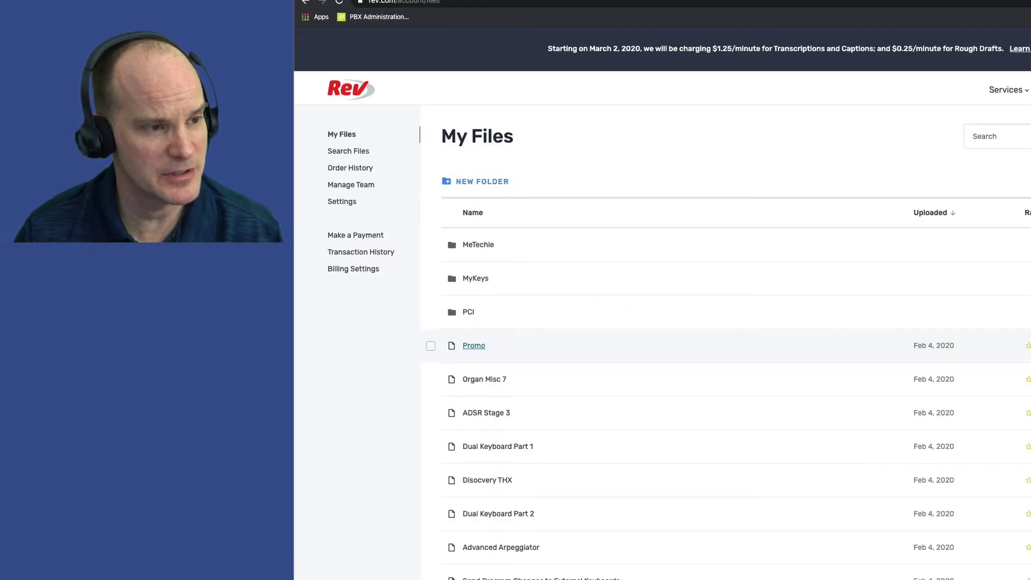
{"action": "key", "text": "ctrl+Tab"}
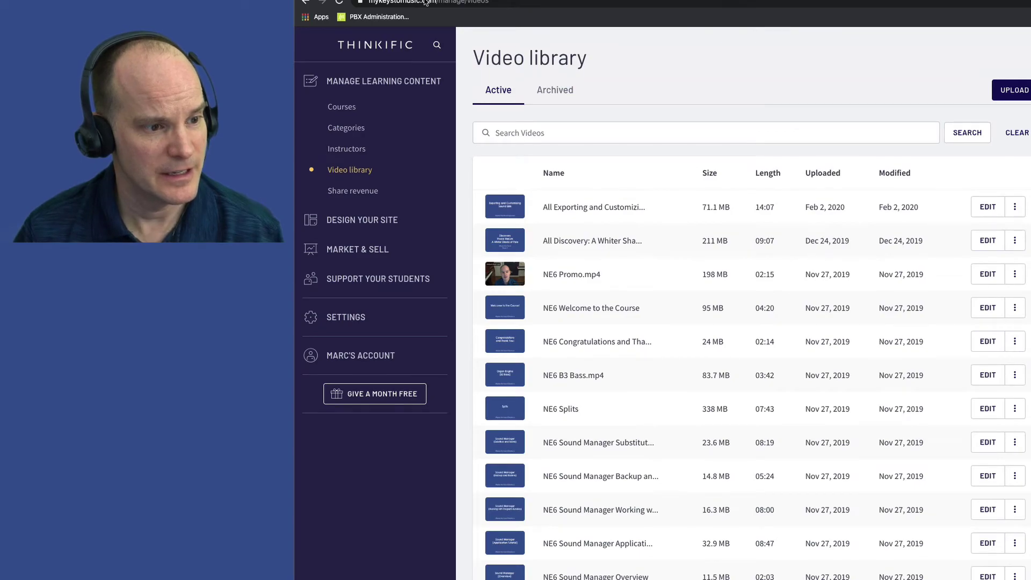
{"action": "left_click", "coordinate": [540, 133]}
{"action": "type", "text": "ns"}
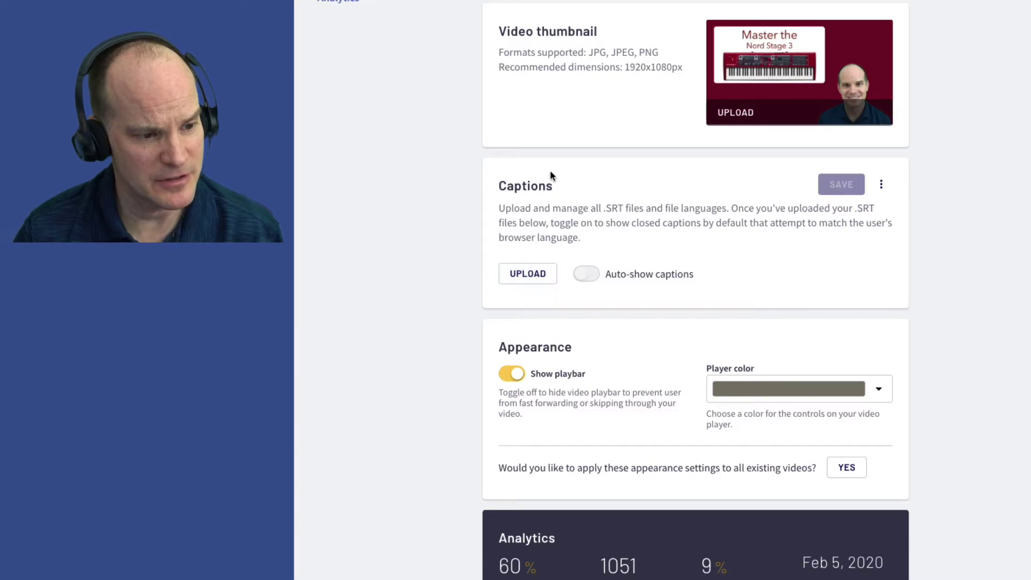
- Select Promo.srt from Downloads as the caption file to upload
{"action": "left_click", "coordinate": [534, 274]}
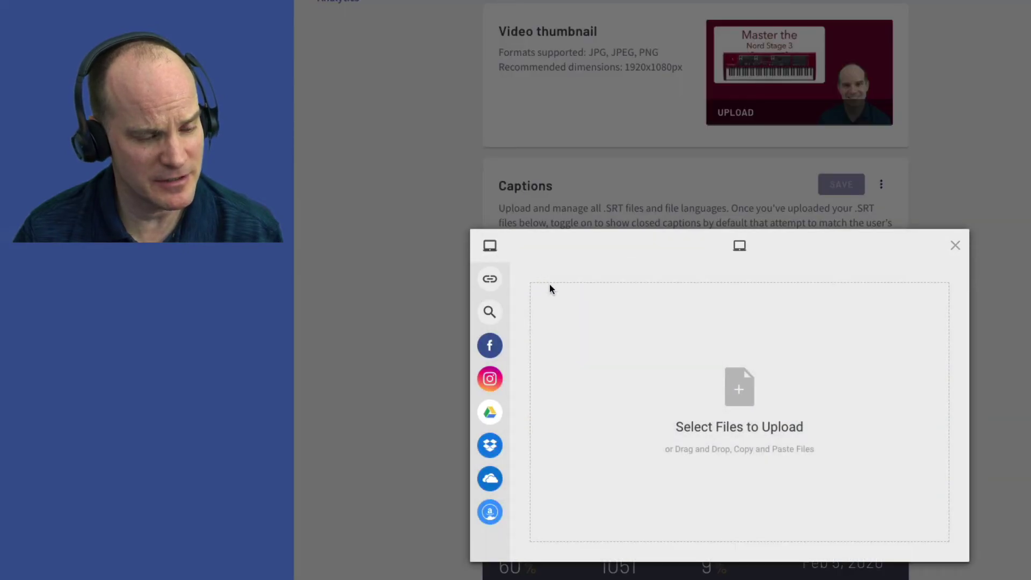
{"action": "left_click", "coordinate": [731, 390]}
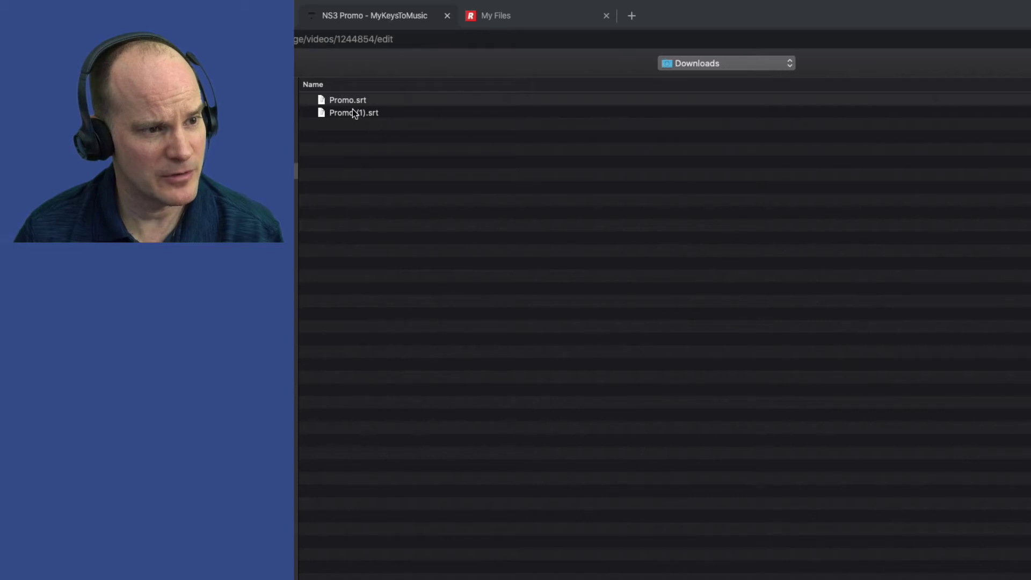
{"action": "left_click", "coordinate": [346, 101]}
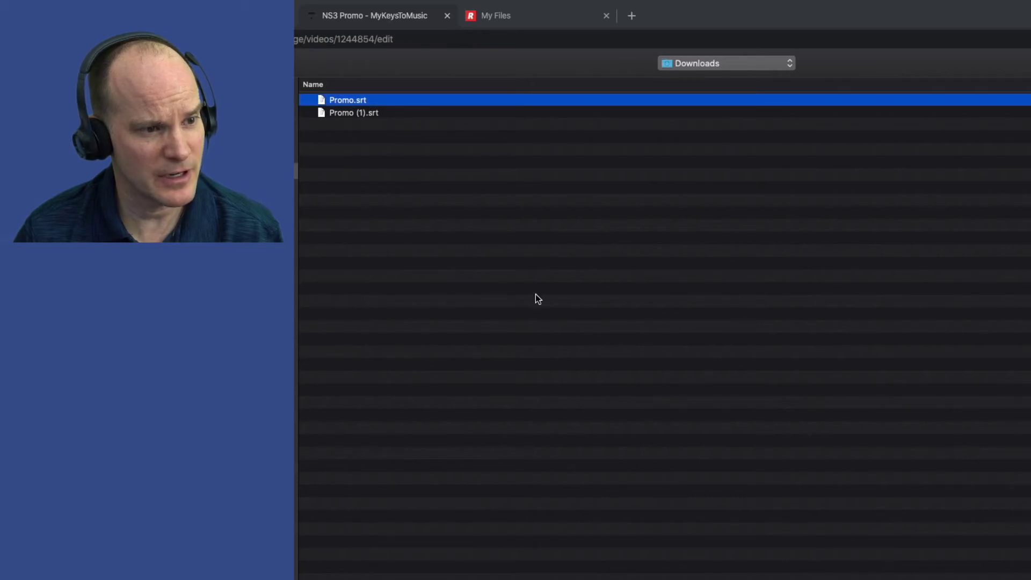
{"action": "key", "text": "Return"}
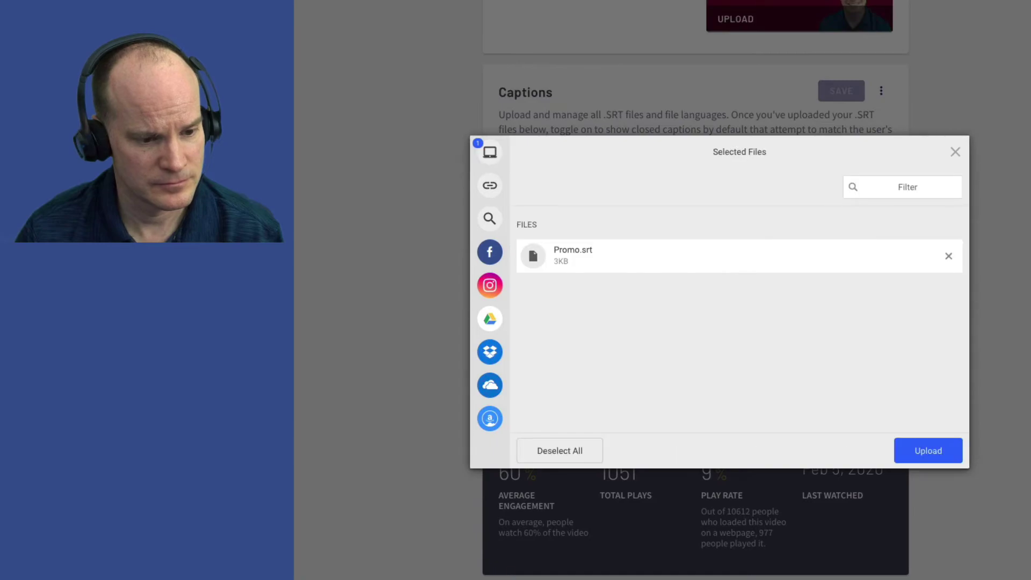
- Upload Promo.srt, set its caption language to English, and save the captions
{"action": "left_click", "coordinate": [920, 445]}
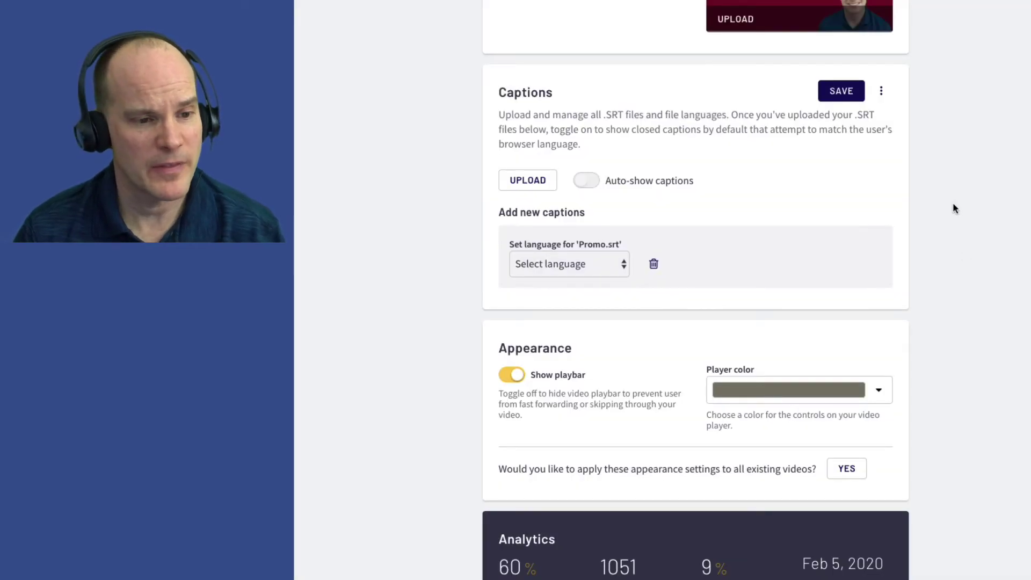
{"action": "left_click", "coordinate": [570, 264]}
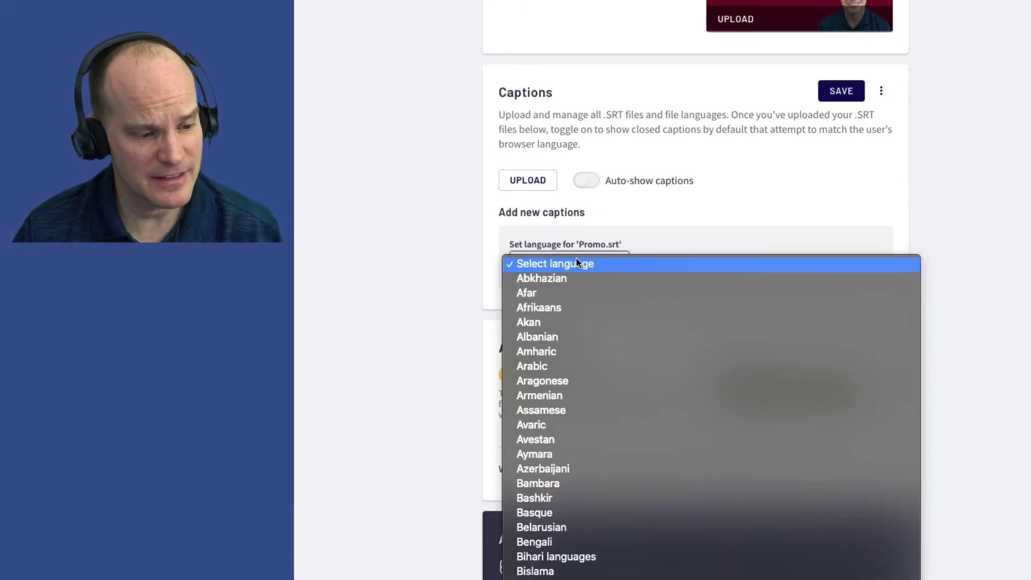
{"action": "type", "text": "English"}
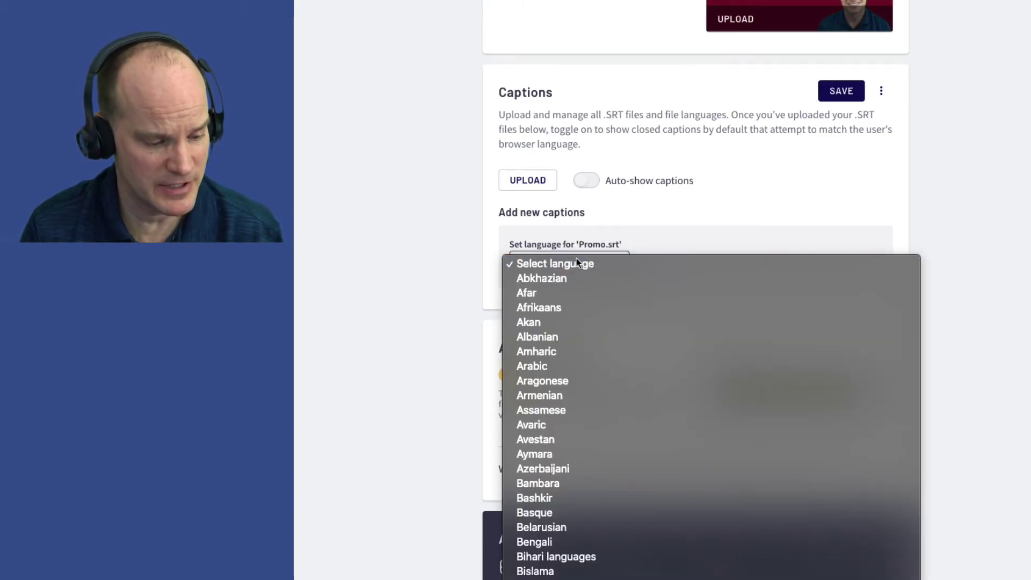
{"action": "key", "text": "Return"}
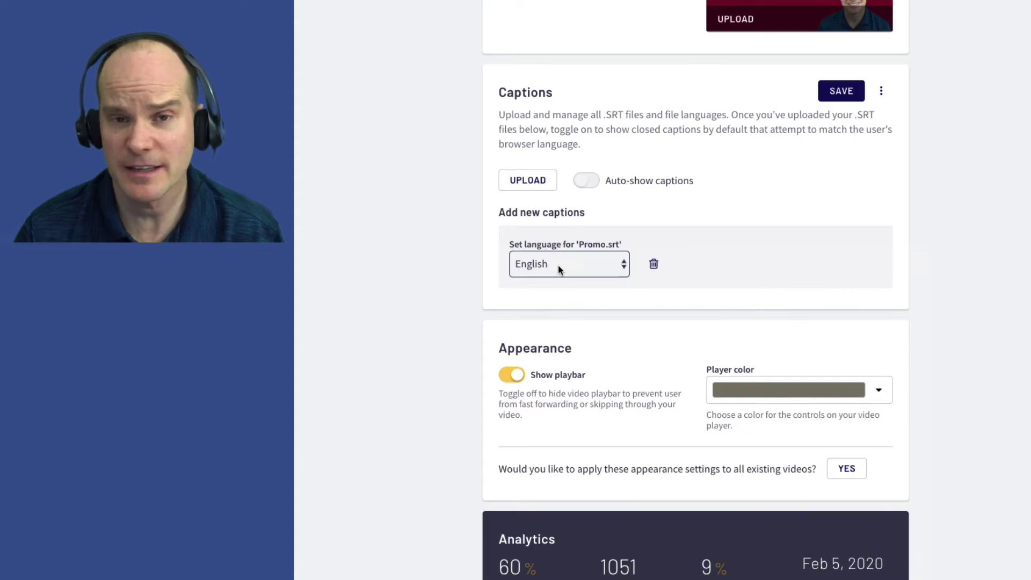
{"action": "scroll", "coordinate": [628, 450], "scroll_direction": "up", "scroll_amount": 5}
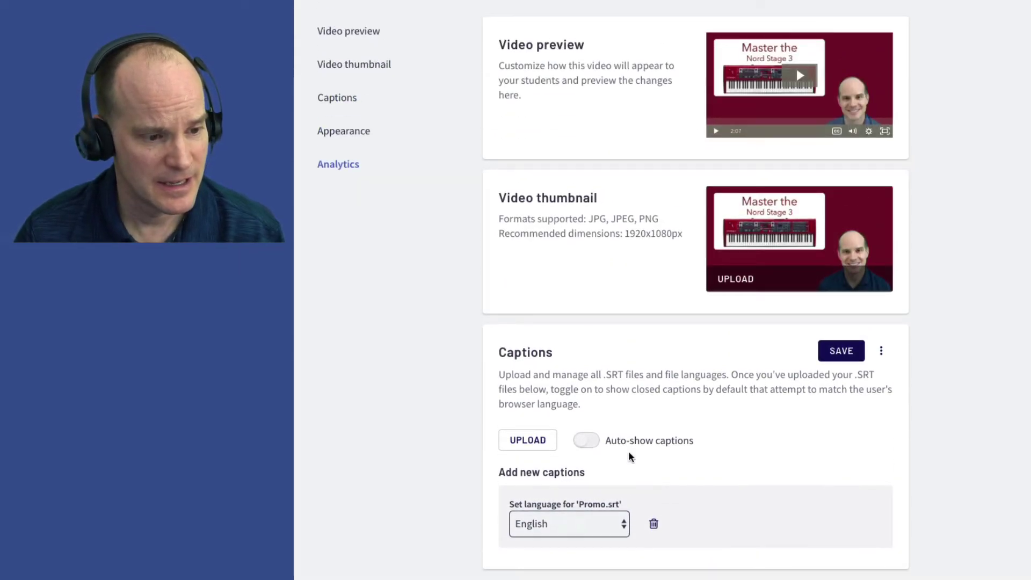
{"action": "left_click", "coordinate": [847, 357]}
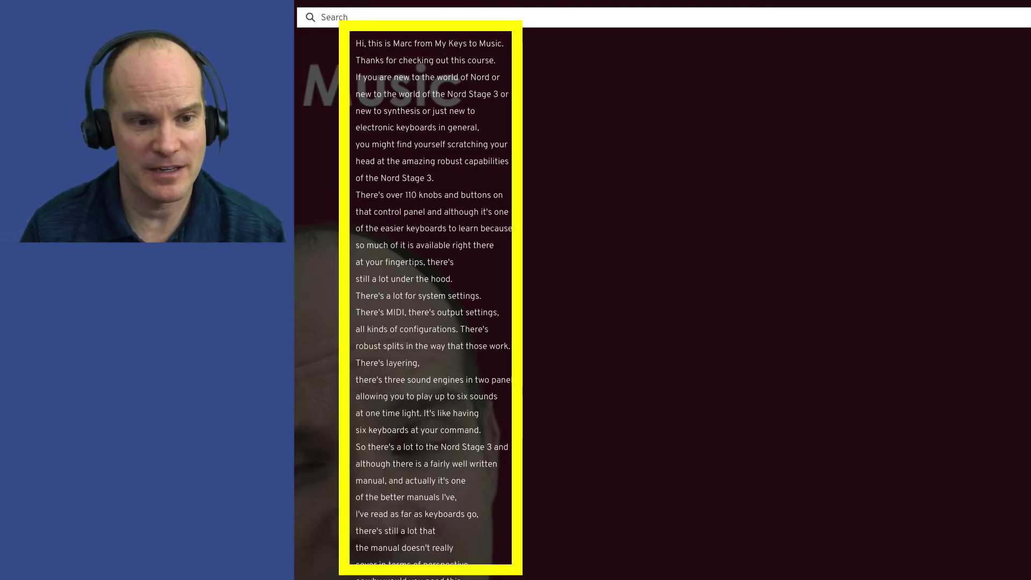
- Search the promo transcript for 'MIDI', then play and pause the video briefly
{"action": "type", "text": "MIDI"}
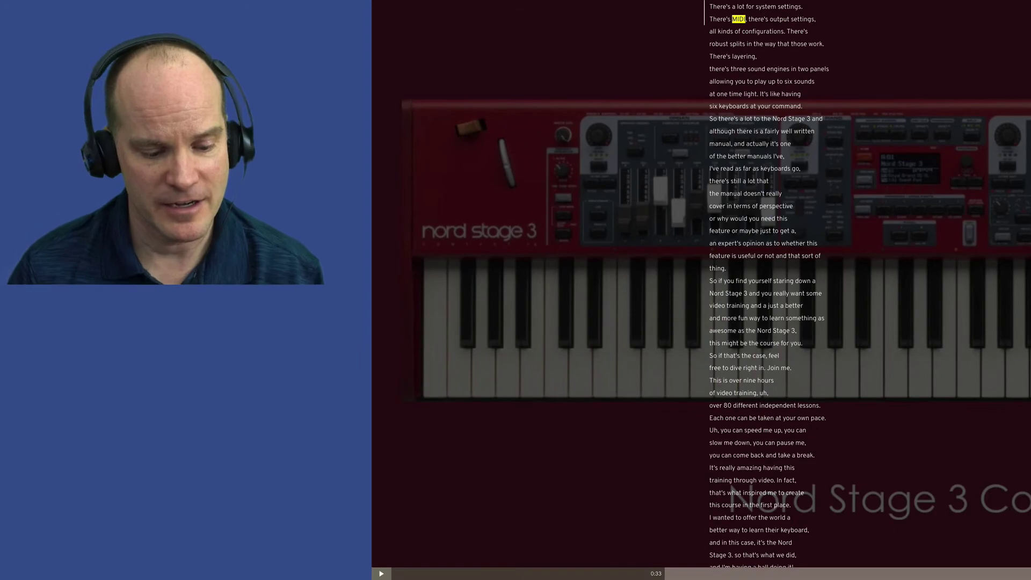
{"action": "mouse_move", "coordinate": [668, 575]}
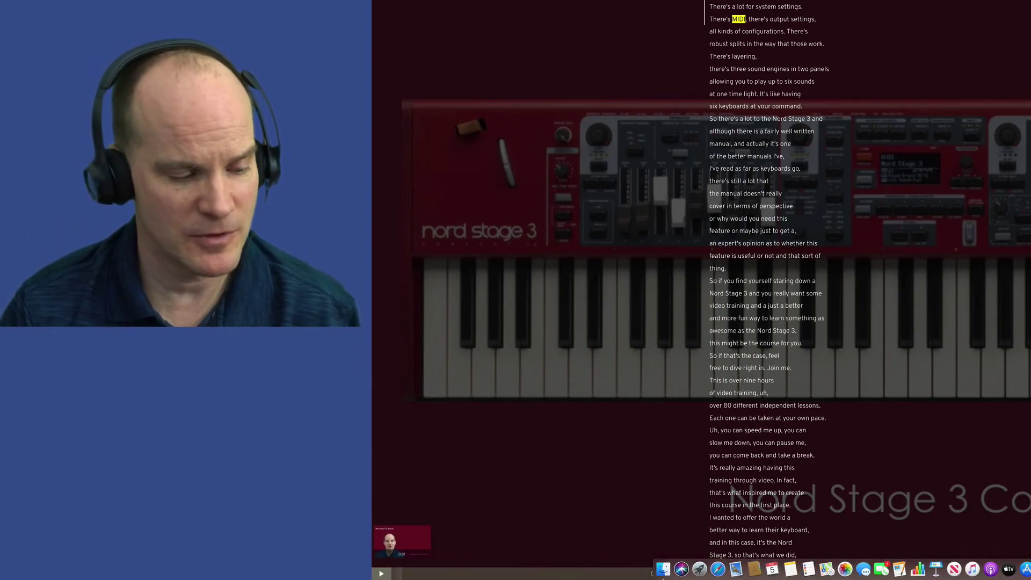
{"action": "key", "text": "space"}
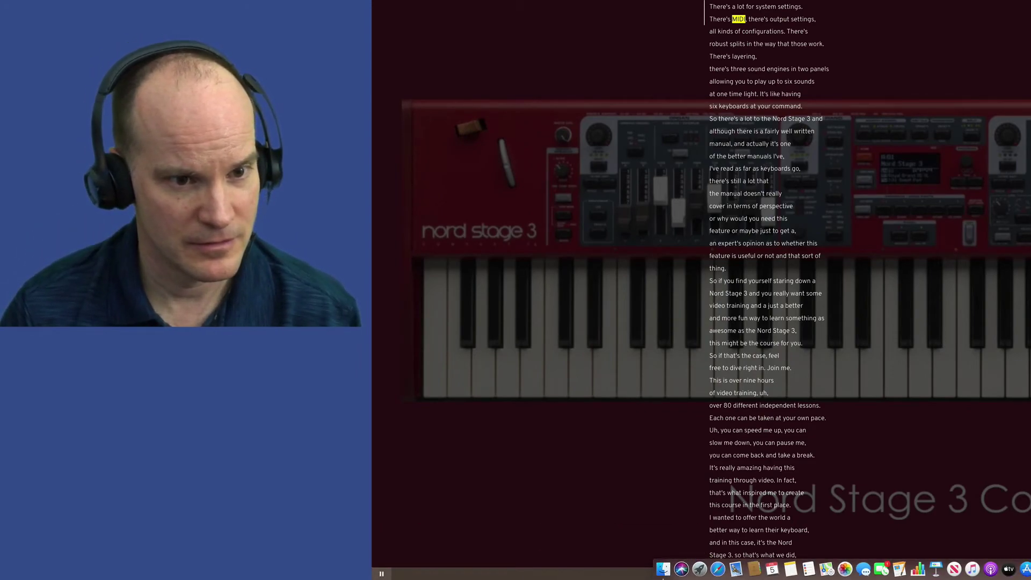
{"action": "key", "text": "space"}
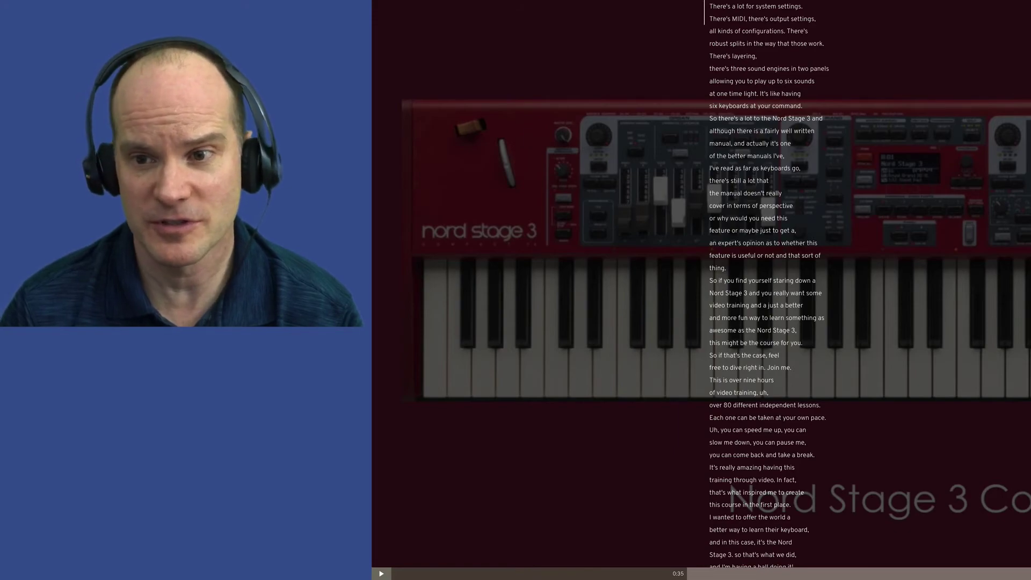
- Close the transcript to show on-screen captions, then reopen it and scroll through the text
{"action": "key", "text": "Escape"}
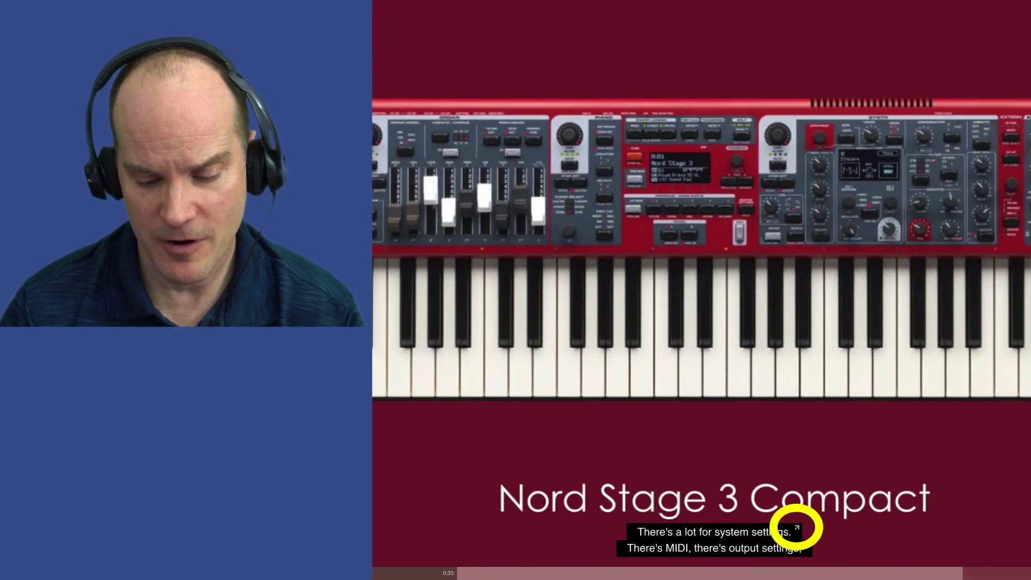
{"action": "left_click", "coordinate": [796, 528]}
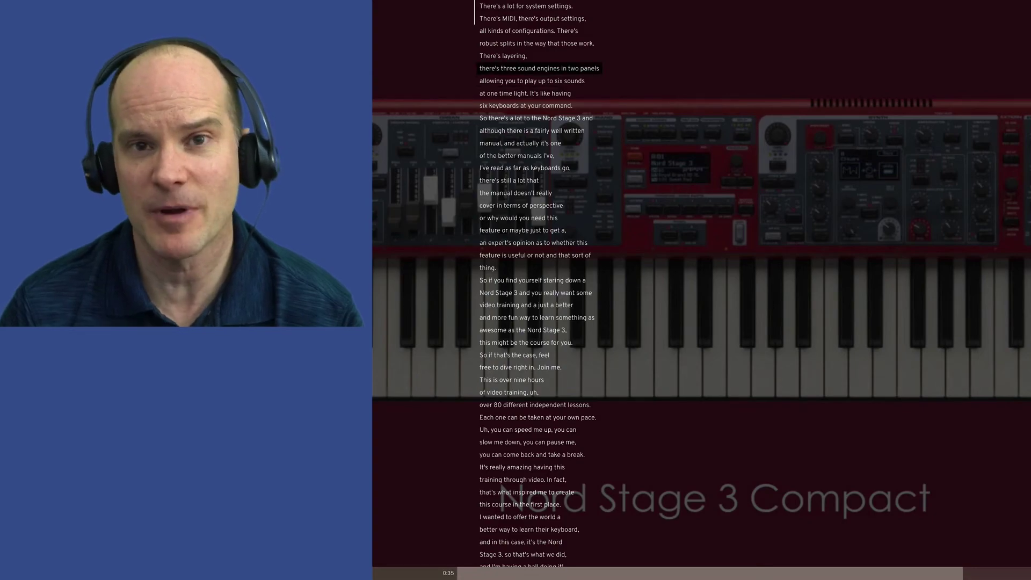
{"action": "scroll", "coordinate": [537, 290], "scroll_direction": "down", "scroll_amount": 2}
{"action": "scroll", "coordinate": [536, 284], "scroll_direction": "up", "scroll_amount": 5}
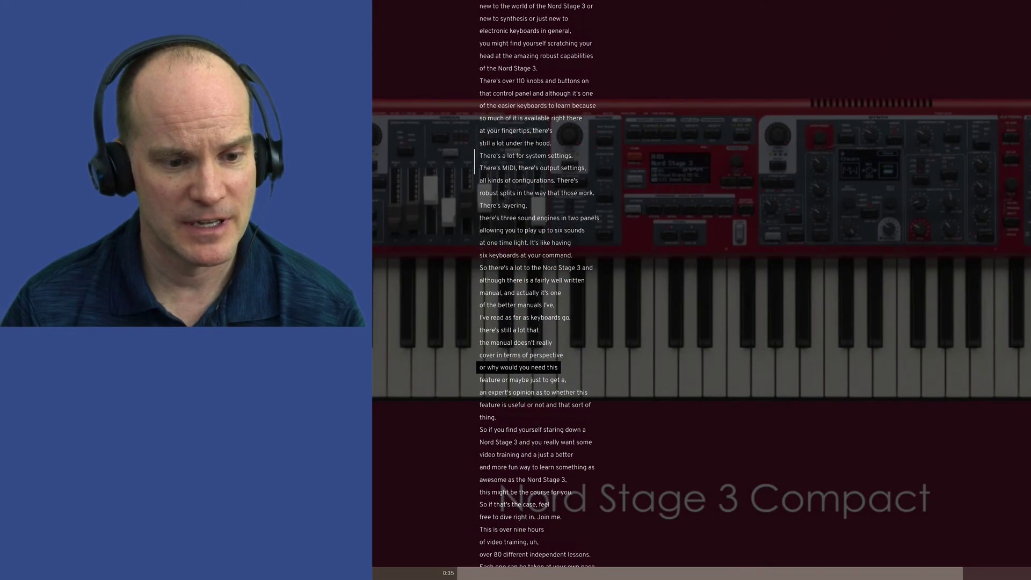
{"action": "scroll", "coordinate": [518, 323], "scroll_direction": "down", "scroll_amount": 5}
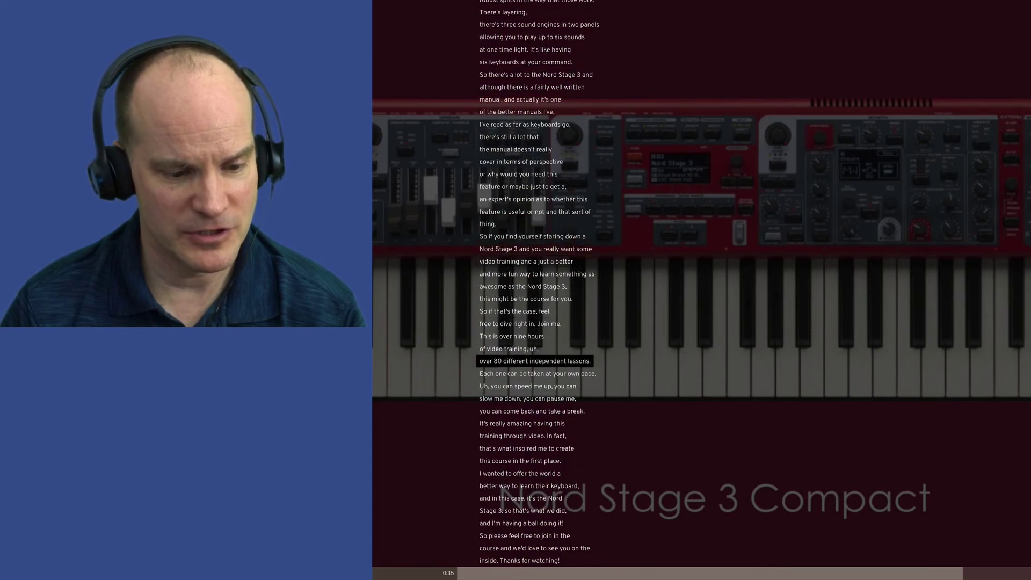